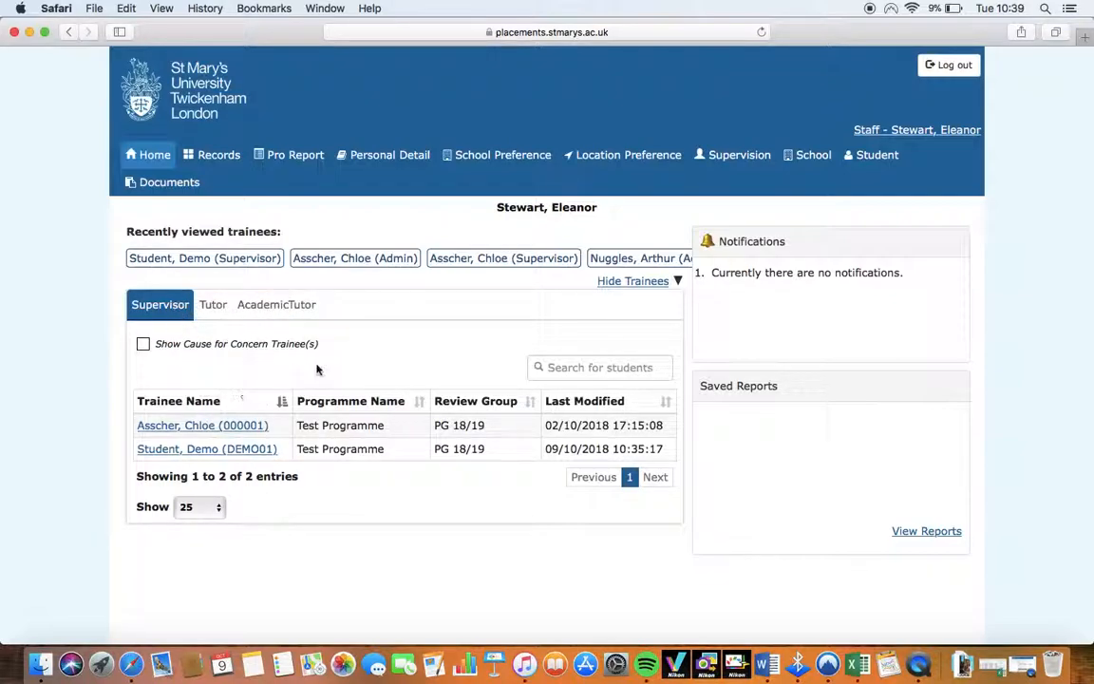
# Open the demo student's record and add an unscheduled M&QA Form under the Mentor Meeting heading
pyautogui.click(200, 452)
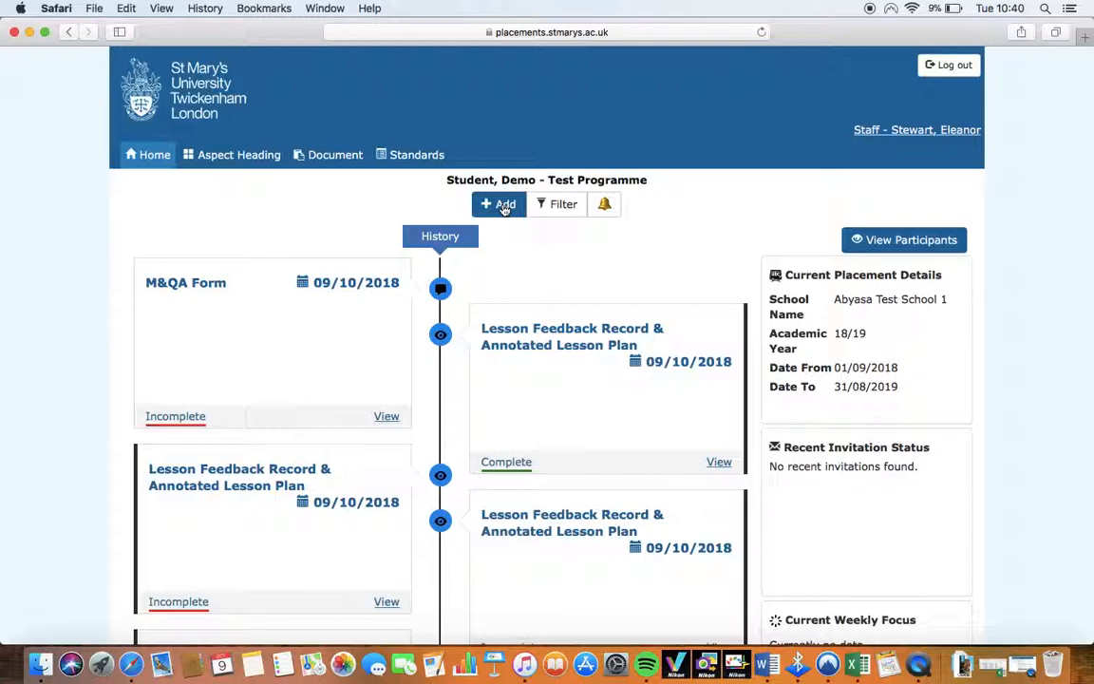
pyautogui.click(504, 206)
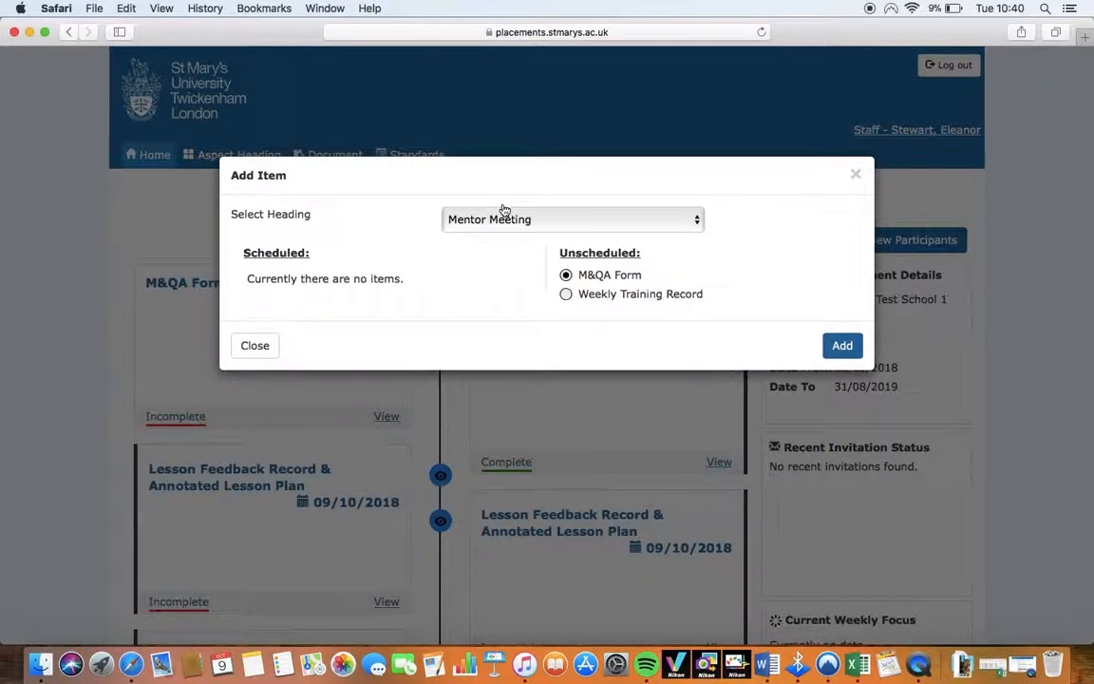
pyautogui.click(504, 217)
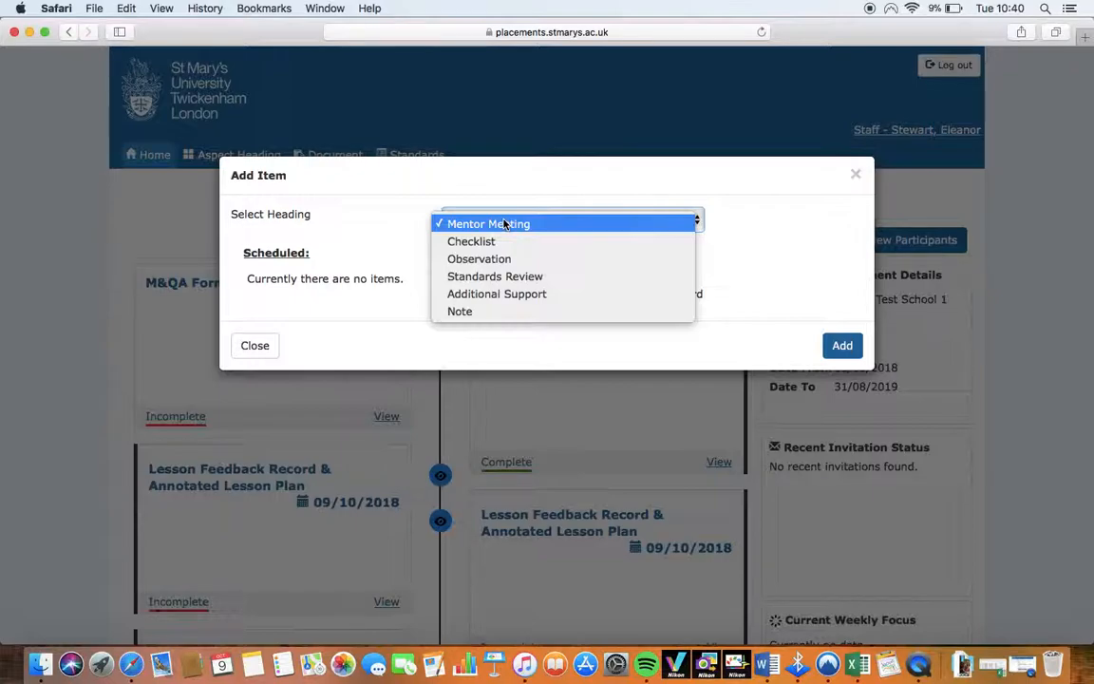
pyautogui.click(504, 223)
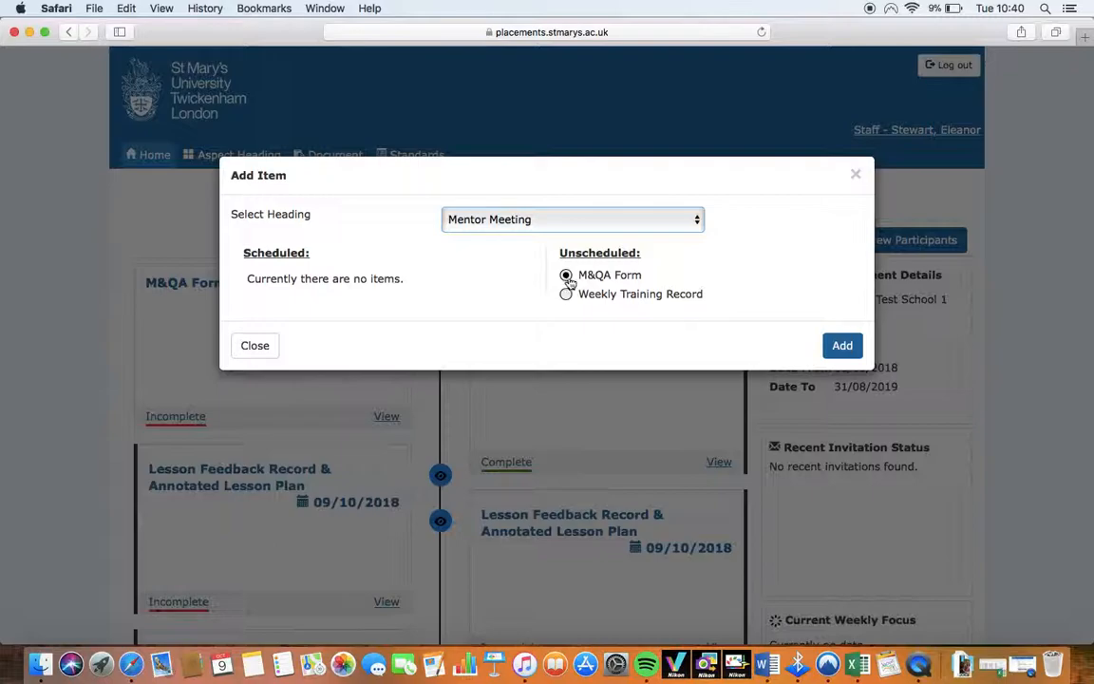
pyautogui.click(567, 275)
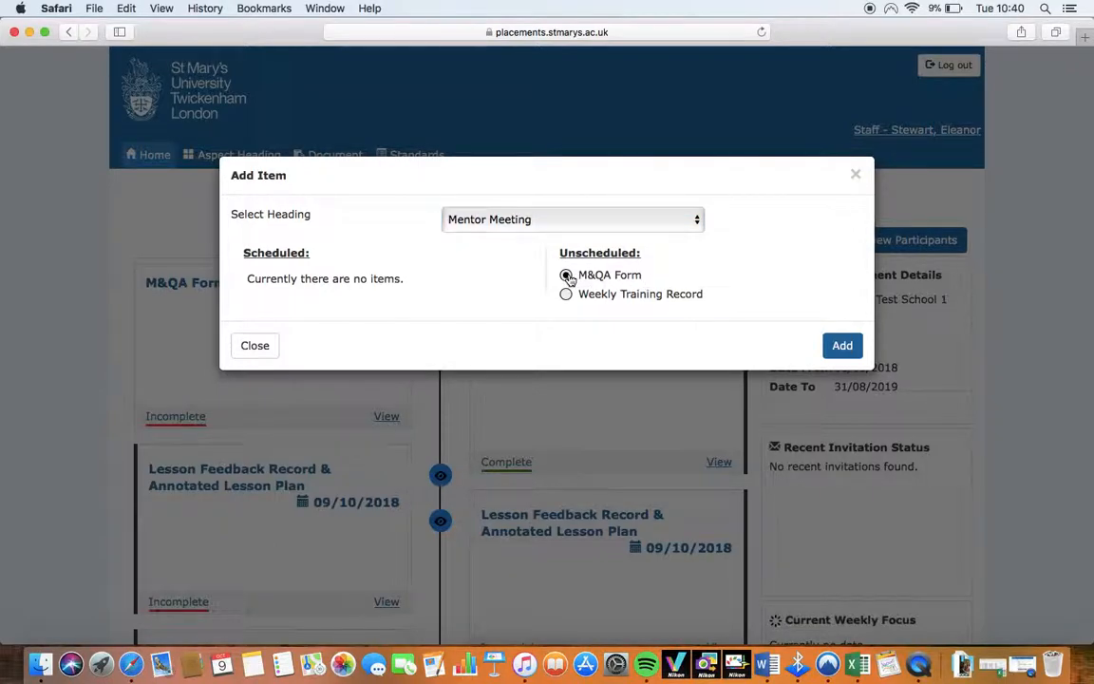
pyautogui.click(843, 347)
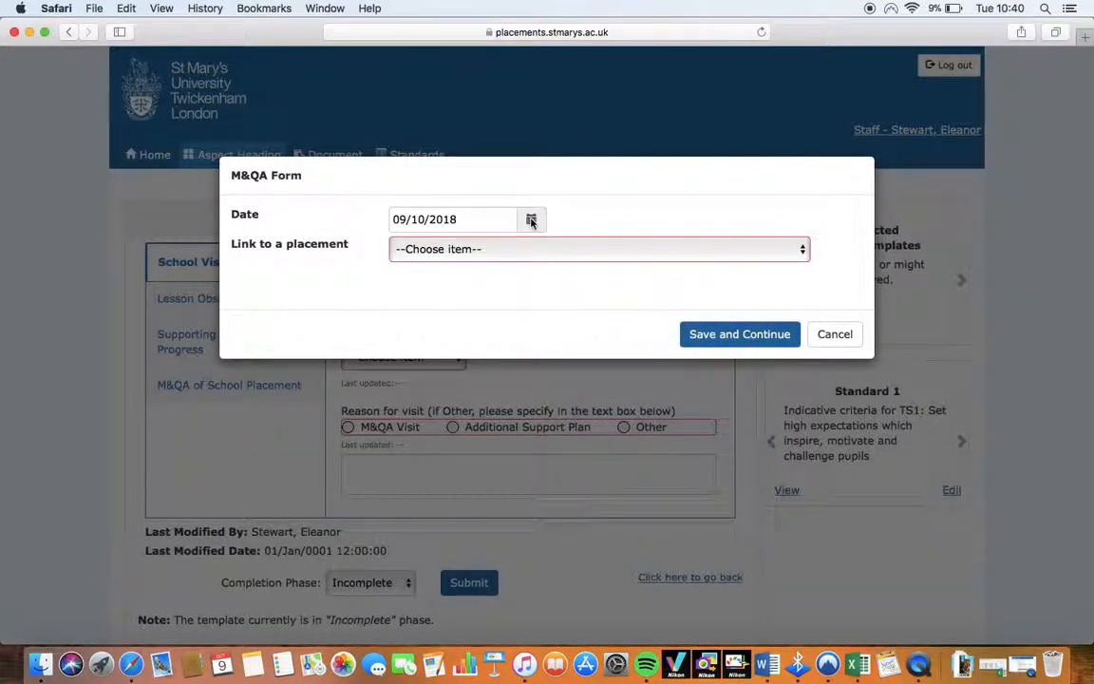
# Date the M&QA Form 09/10/2018, link it to the Test2 18-19 placement at Abyasa Test School 1, and save it
pyautogui.click(531, 220)
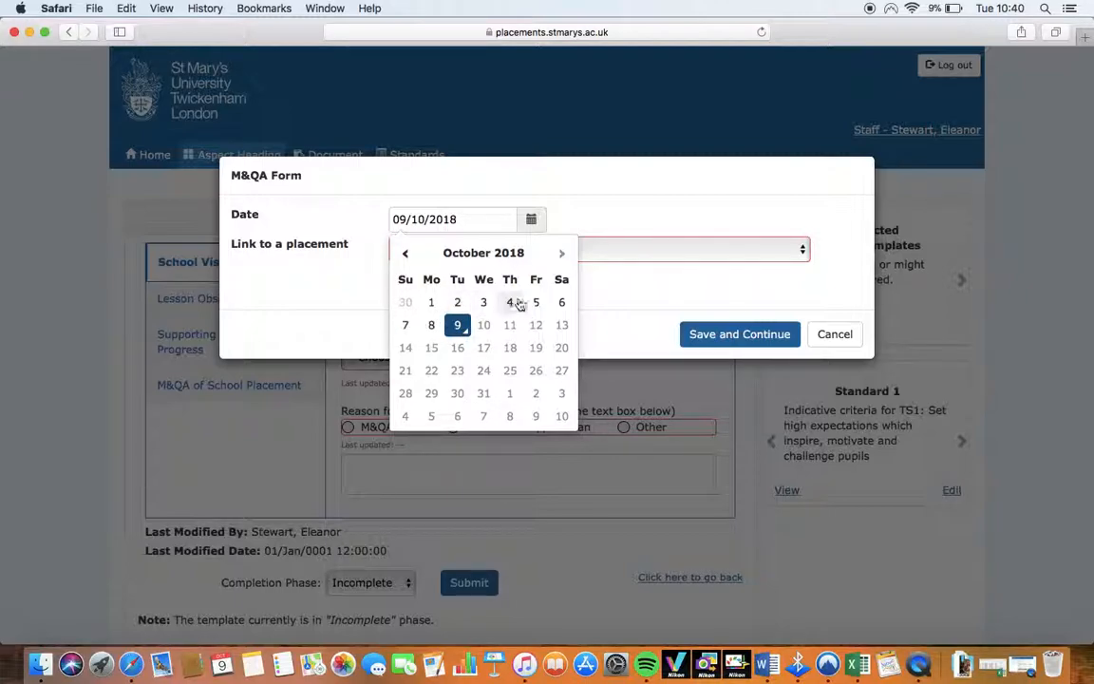
pyautogui.click(459, 326)
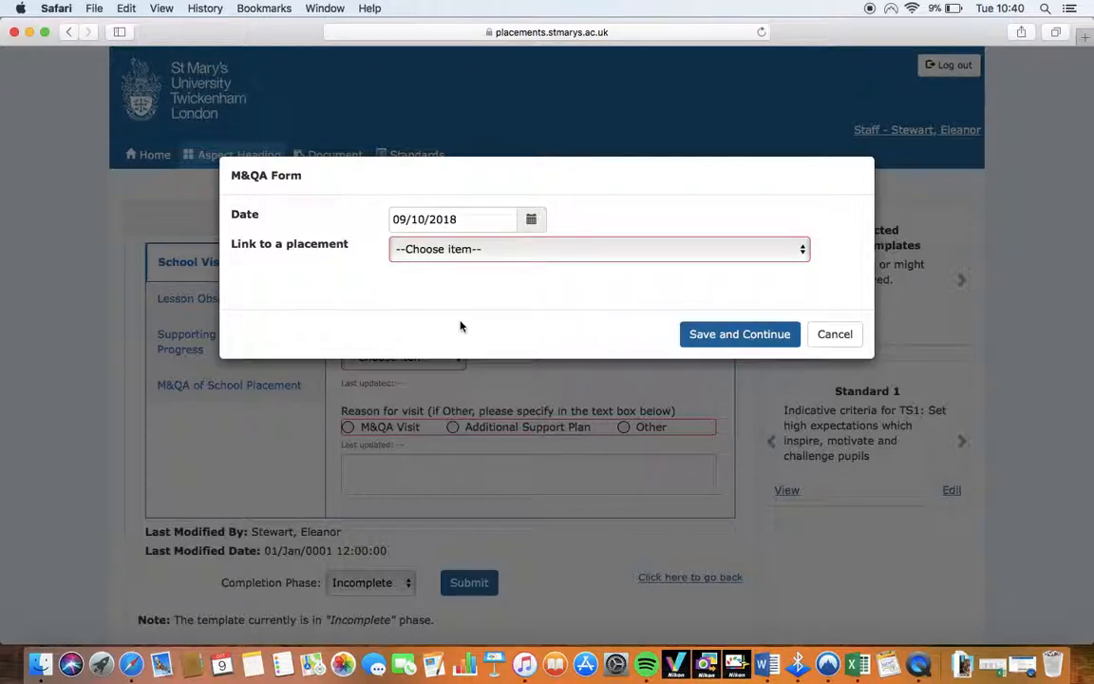
pyautogui.click(475, 253)
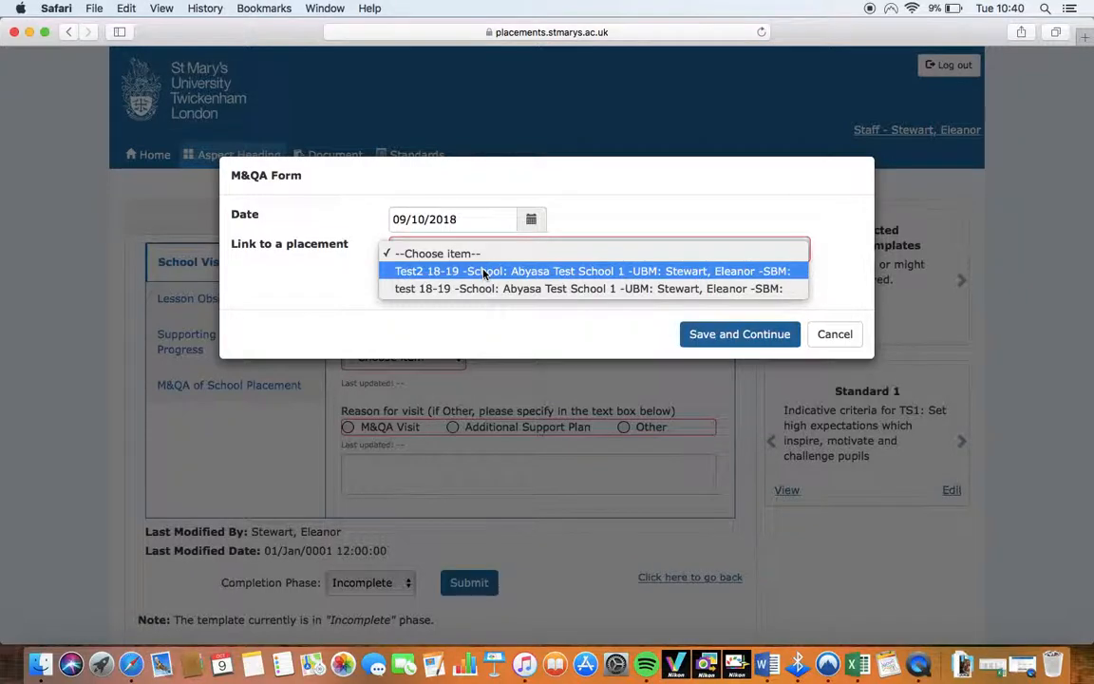
pyautogui.click(484, 272)
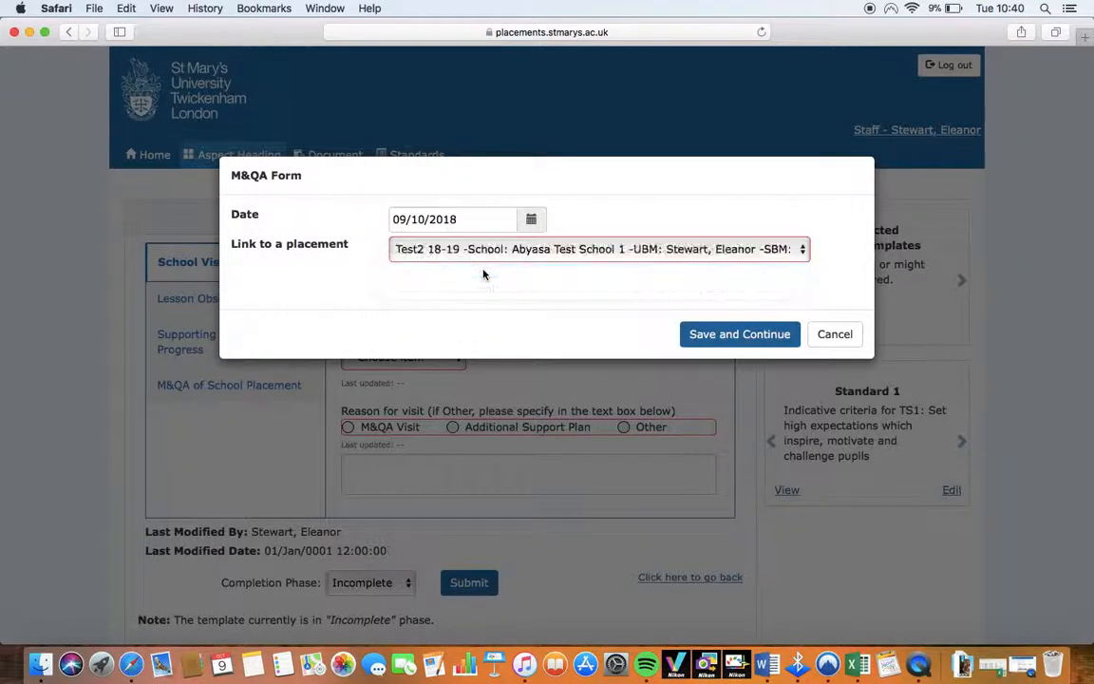
pyautogui.click(736, 340)
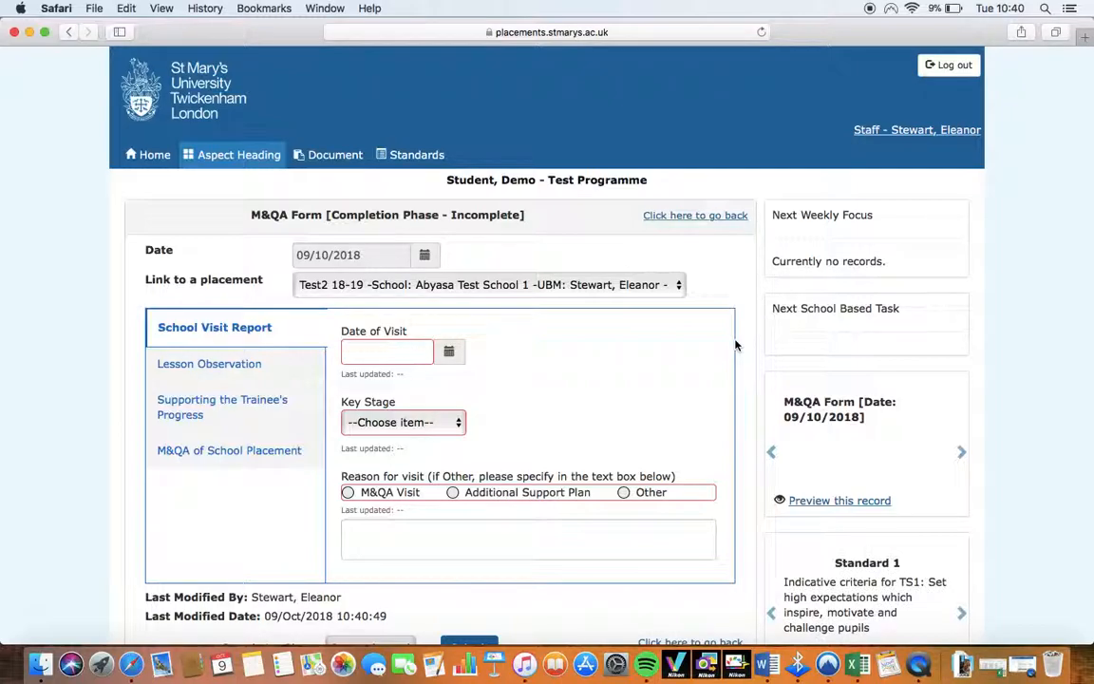
# Fill in the School Visit Report with visit date 09/10/2018, key stage KS1 and M&QA Visit as the reason
pyautogui.scroll(-2, 736, 345)
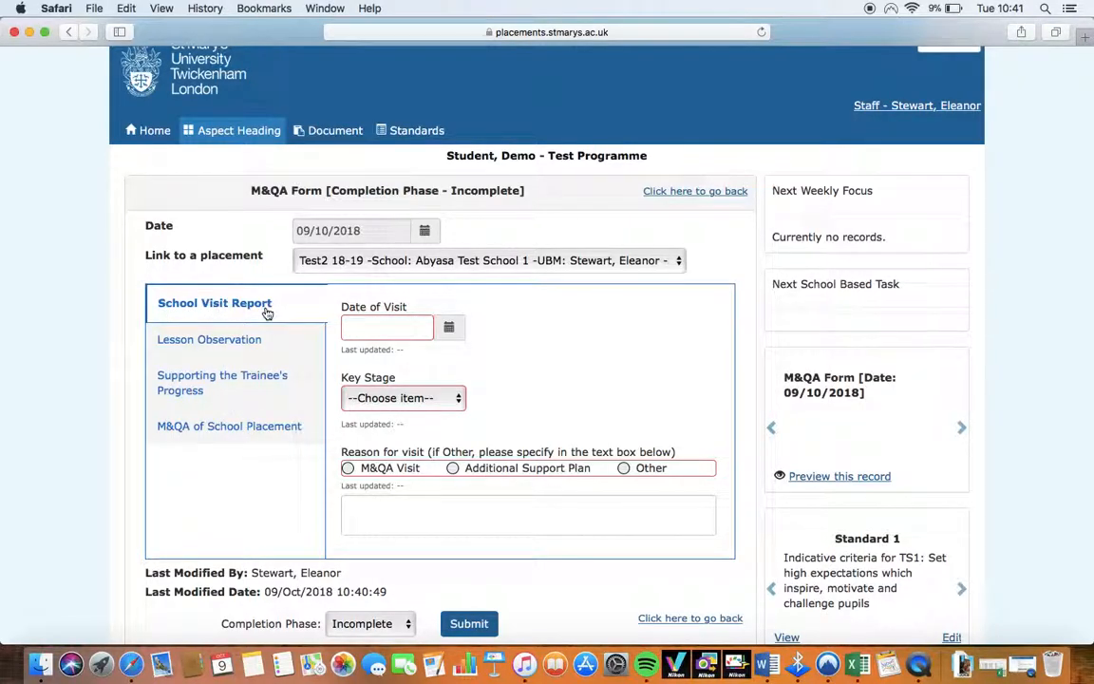
pyautogui.click(448, 328)
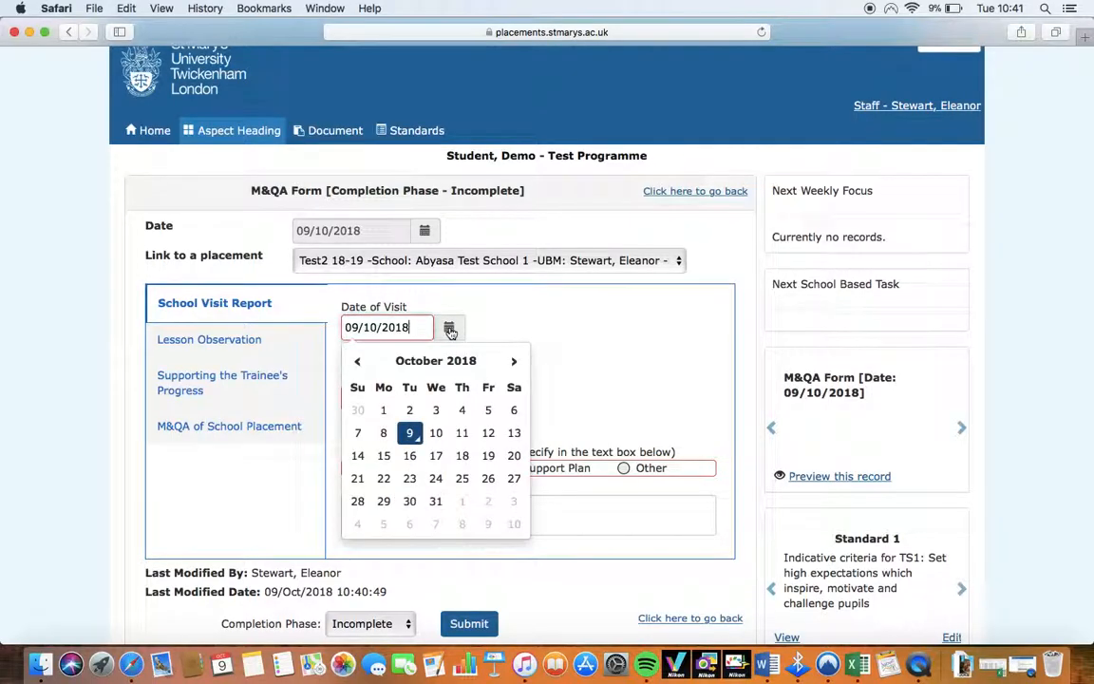
pyautogui.click(411, 433)
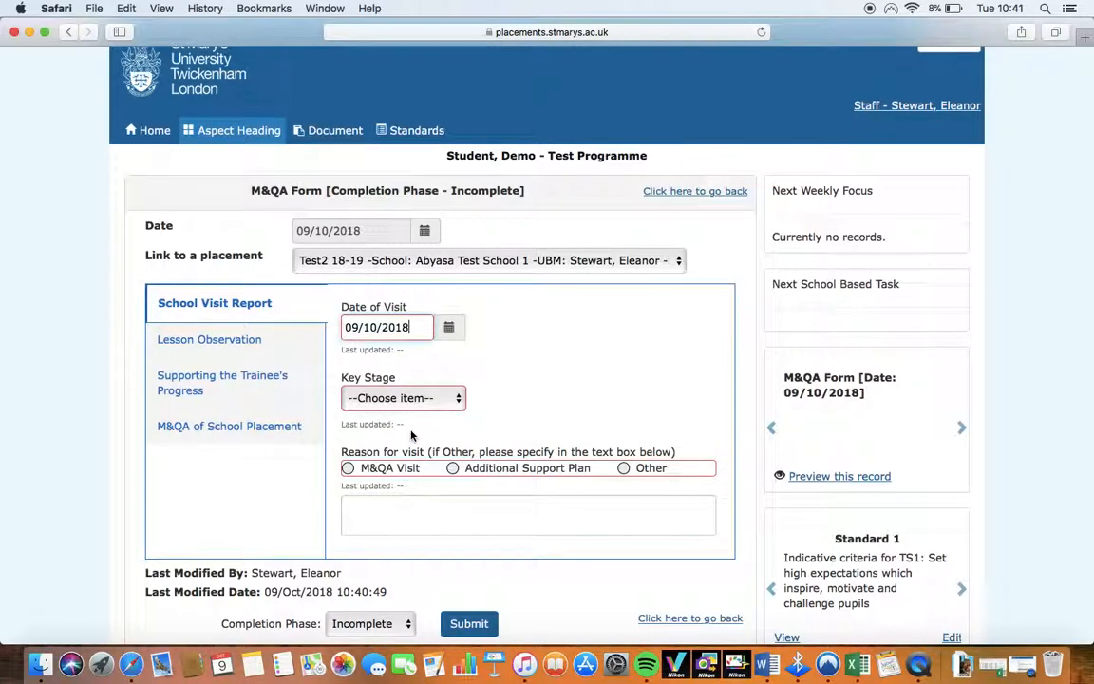
pyautogui.click(455, 400)
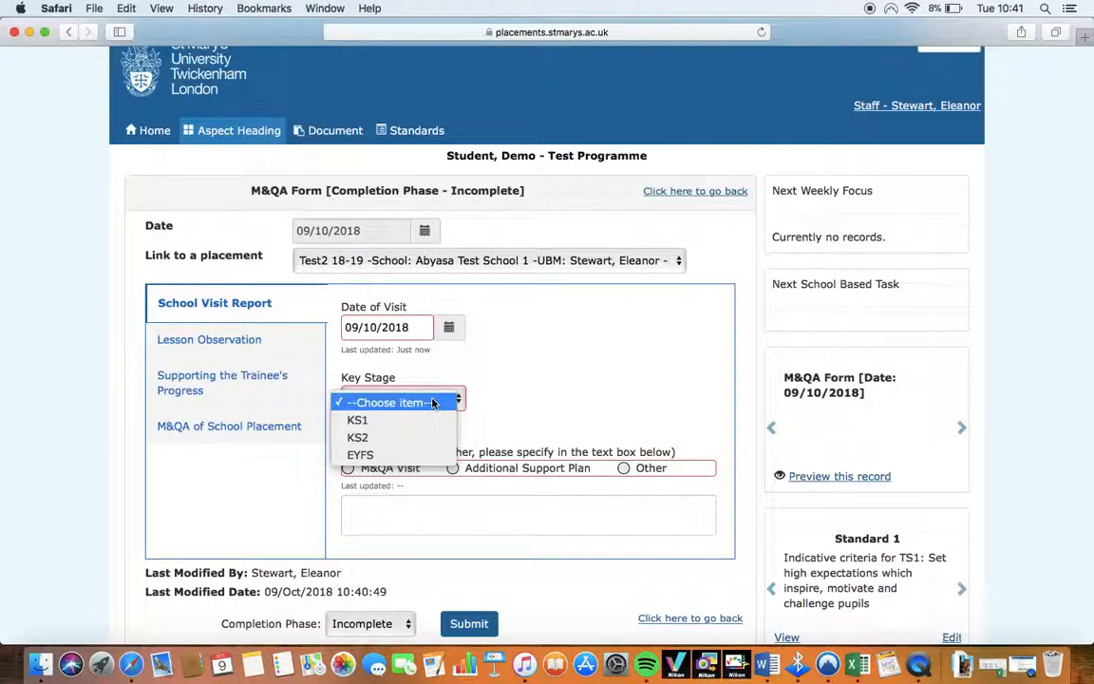
pyautogui.click(397, 422)
pyautogui.scroll(-3, 547, 442)
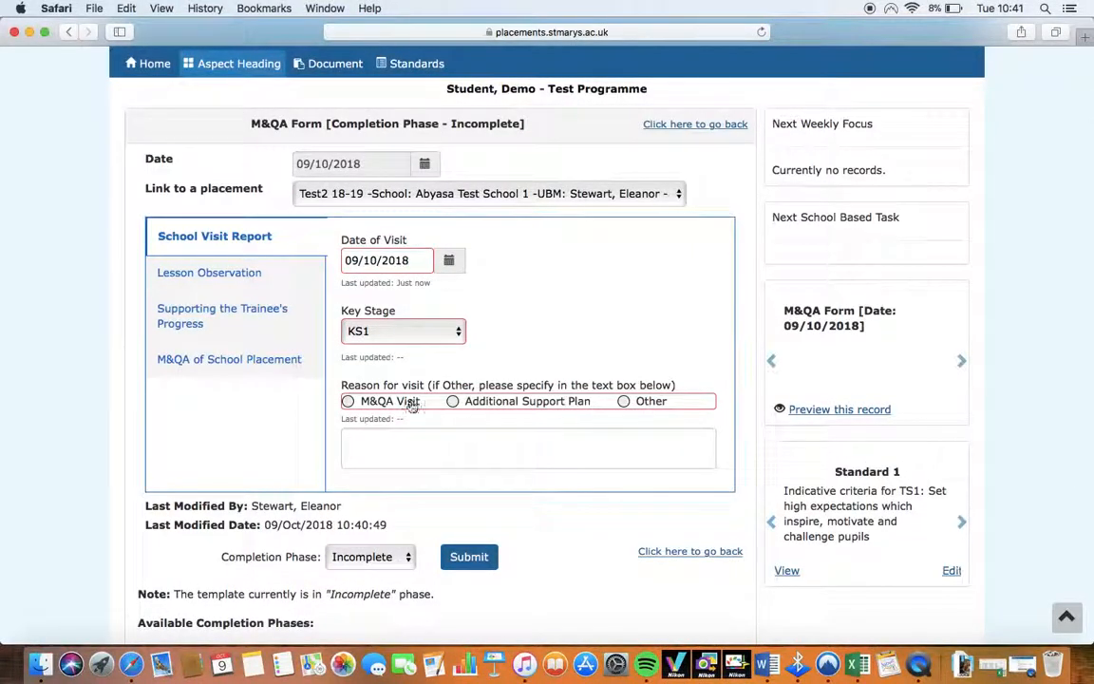
pyautogui.click(348, 401)
# In the Lesson Observation section, answer Yes for joint observation, St Mary's Lesson Plan pro-forma used and appropriate SMART targets for the observed lesson
pyautogui.scroll(-1, 506, 450)
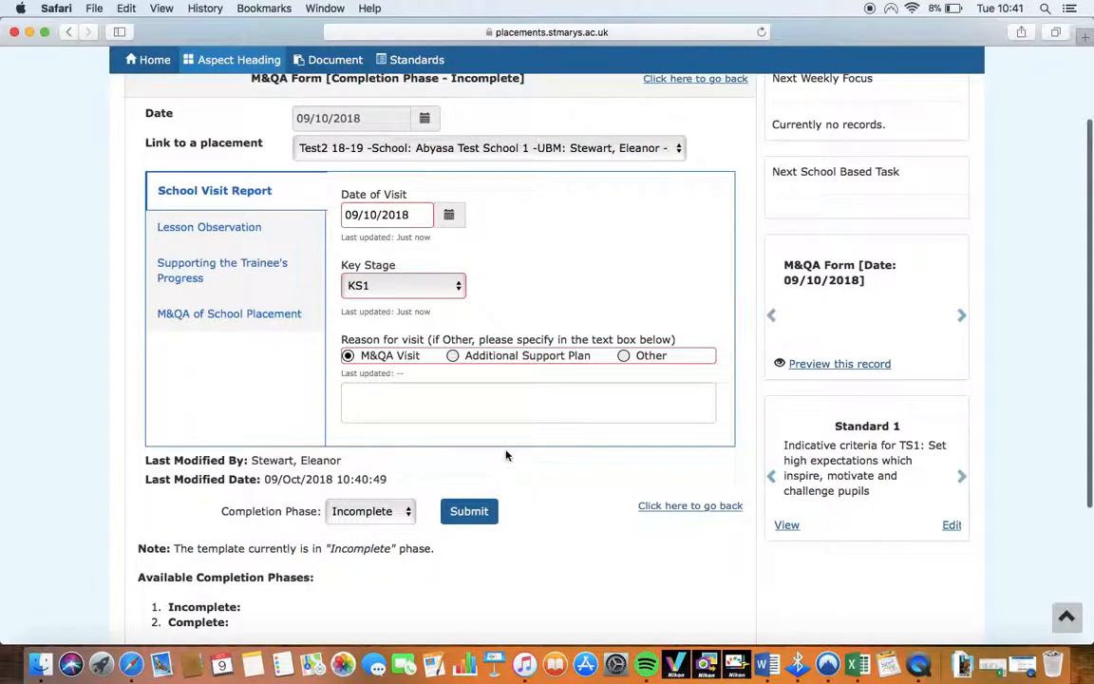
pyautogui.click(196, 230)
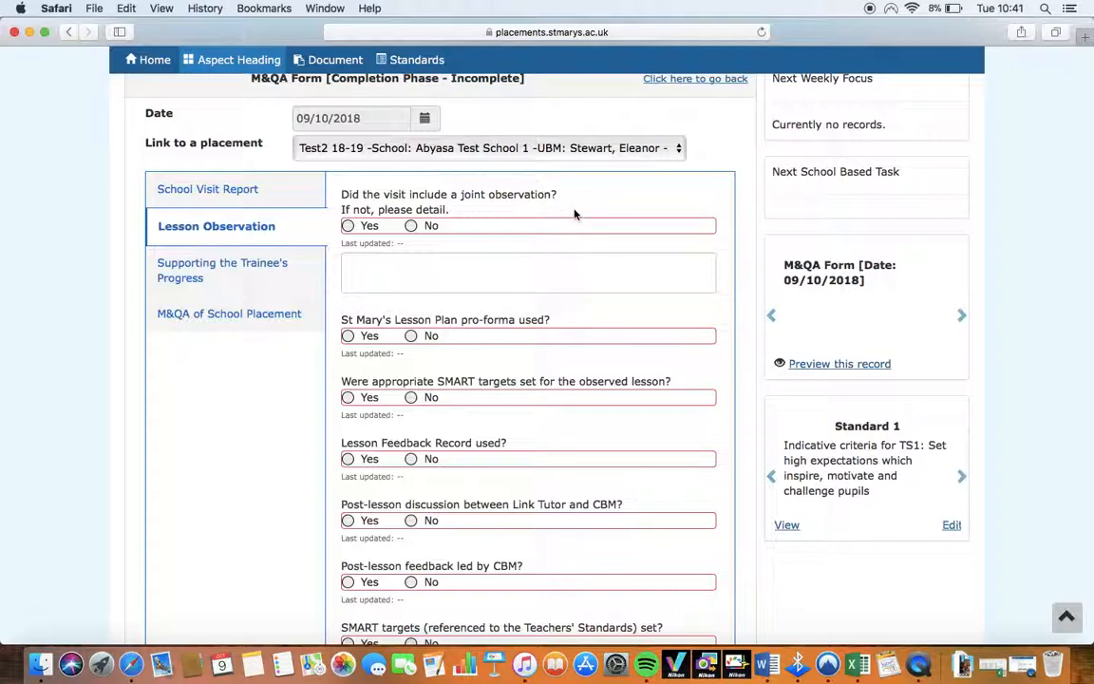
pyautogui.click(349, 226)
pyautogui.scroll(-2, 535, 283)
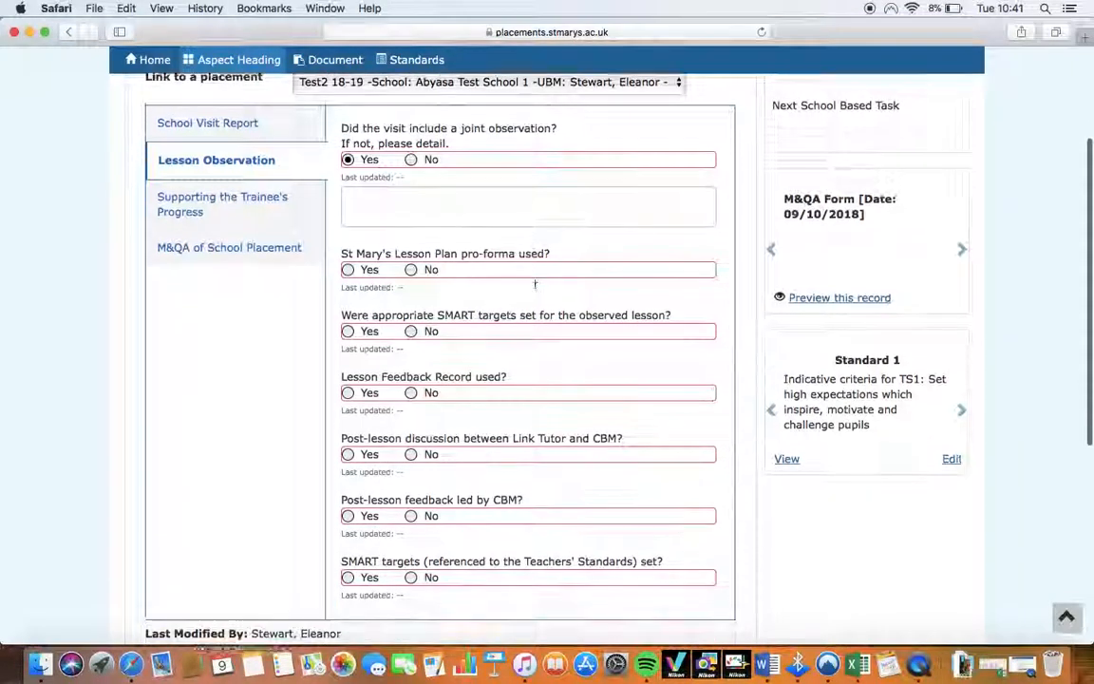
pyautogui.scroll(-1, 535, 287)
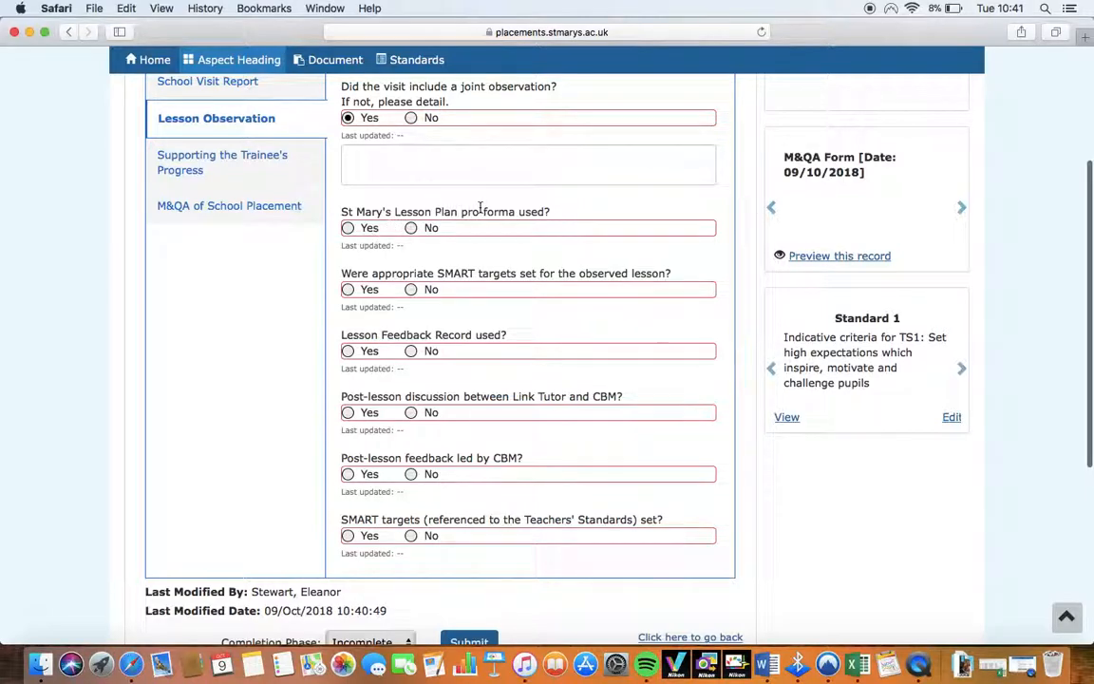
pyautogui.click(348, 229)
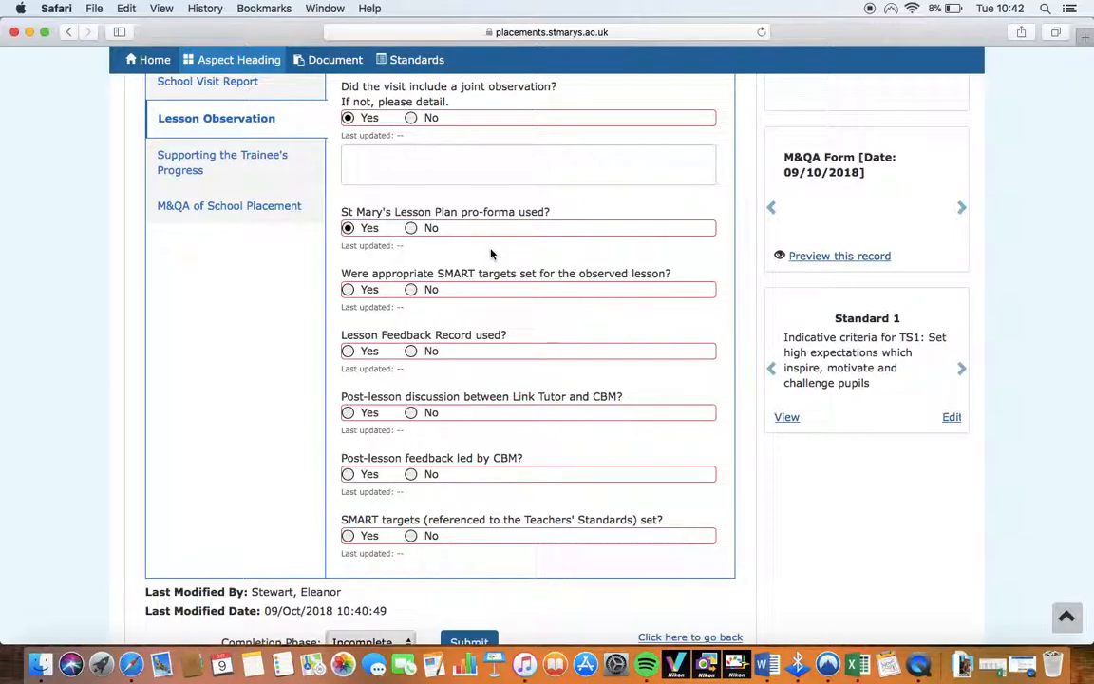
pyautogui.click(348, 293)
# Answer Yes for Lesson Feedback Record used, Link Tutor and CBM discussion, CBM-led feedback, and SMART targets referenced to the Teachers' Standards
pyautogui.scroll(-2, 551, 334)
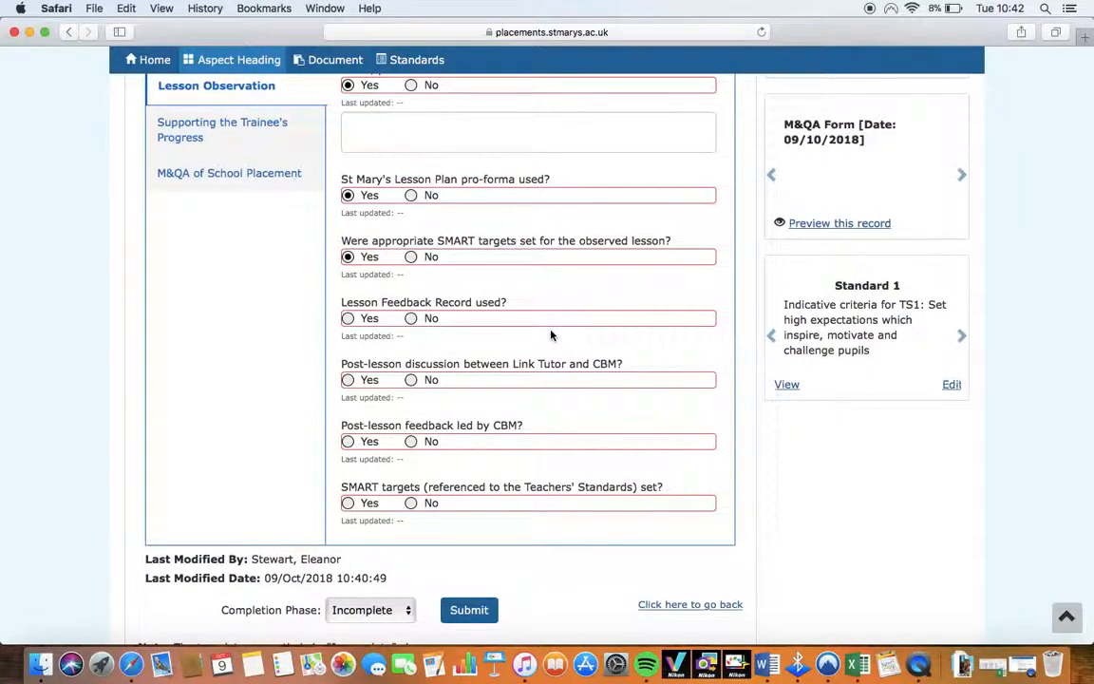
pyautogui.click(349, 319)
pyautogui.scroll(-1, 586, 328)
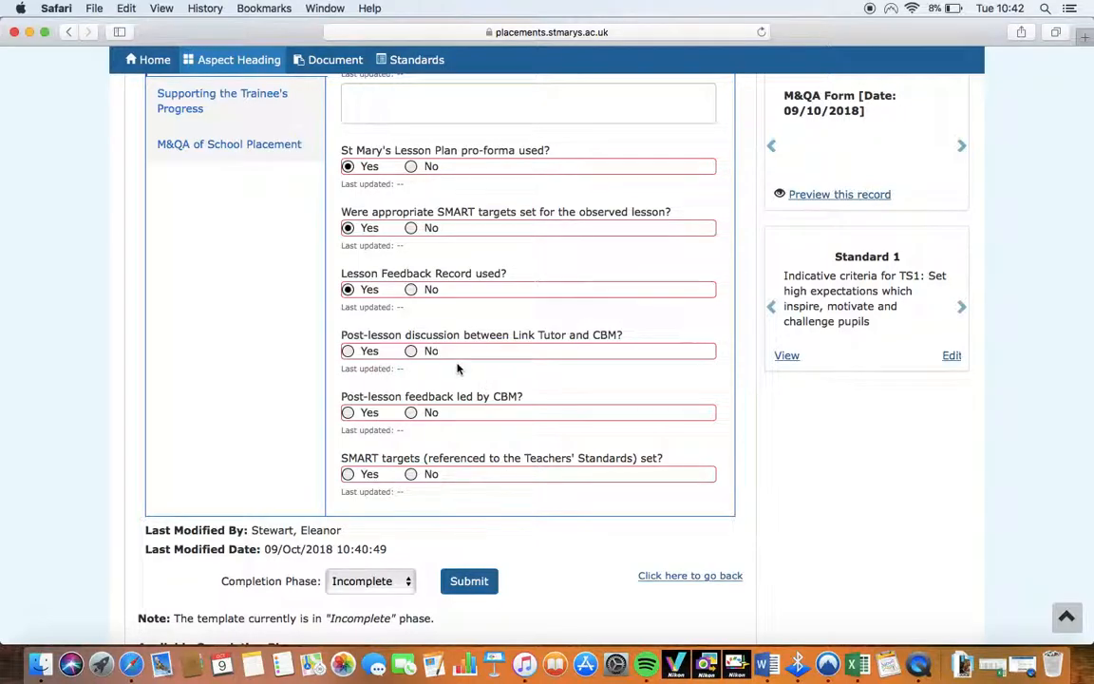
pyautogui.click(347, 352)
pyautogui.scroll(-1, 505, 379)
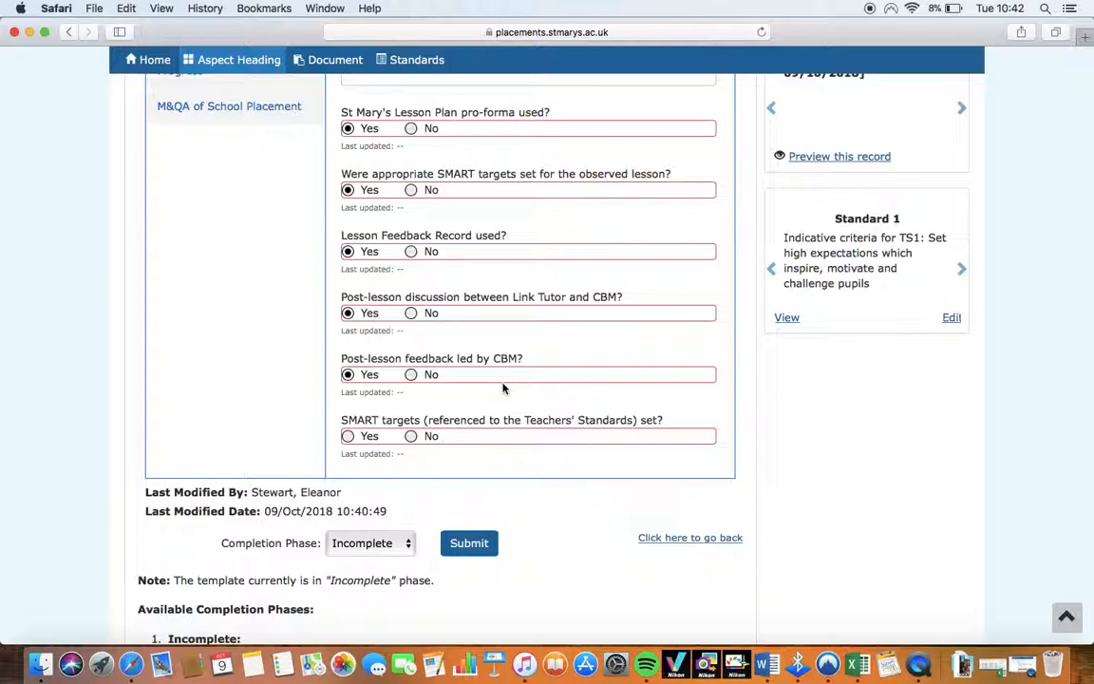
pyautogui.scroll(-1, 504, 386)
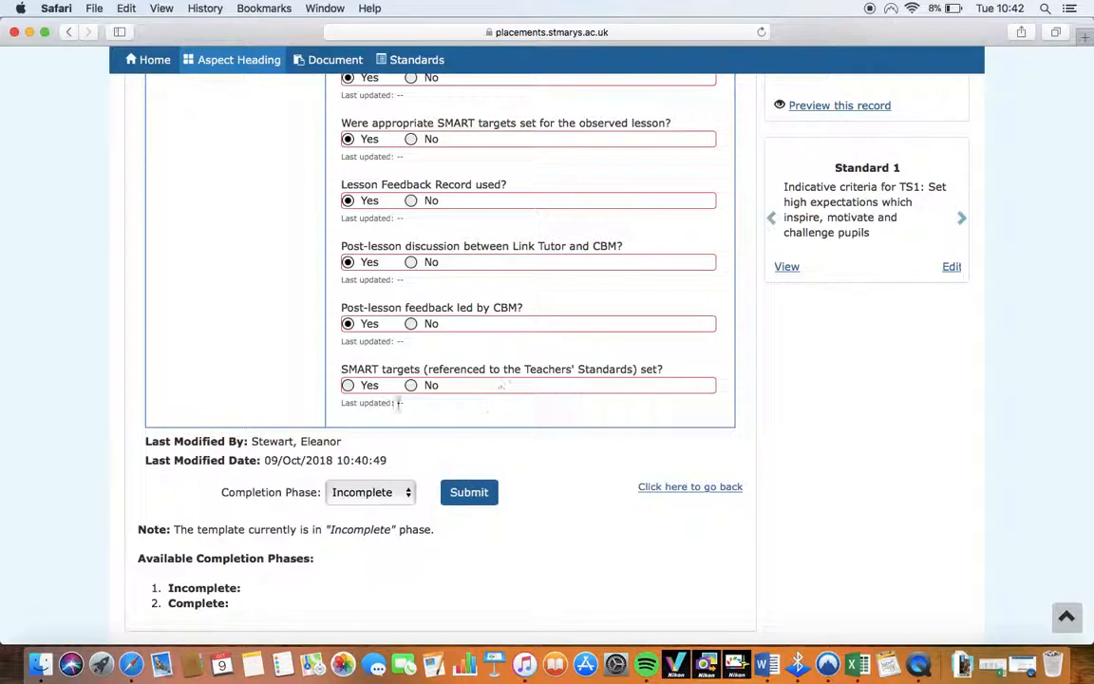
pyautogui.click(348, 386)
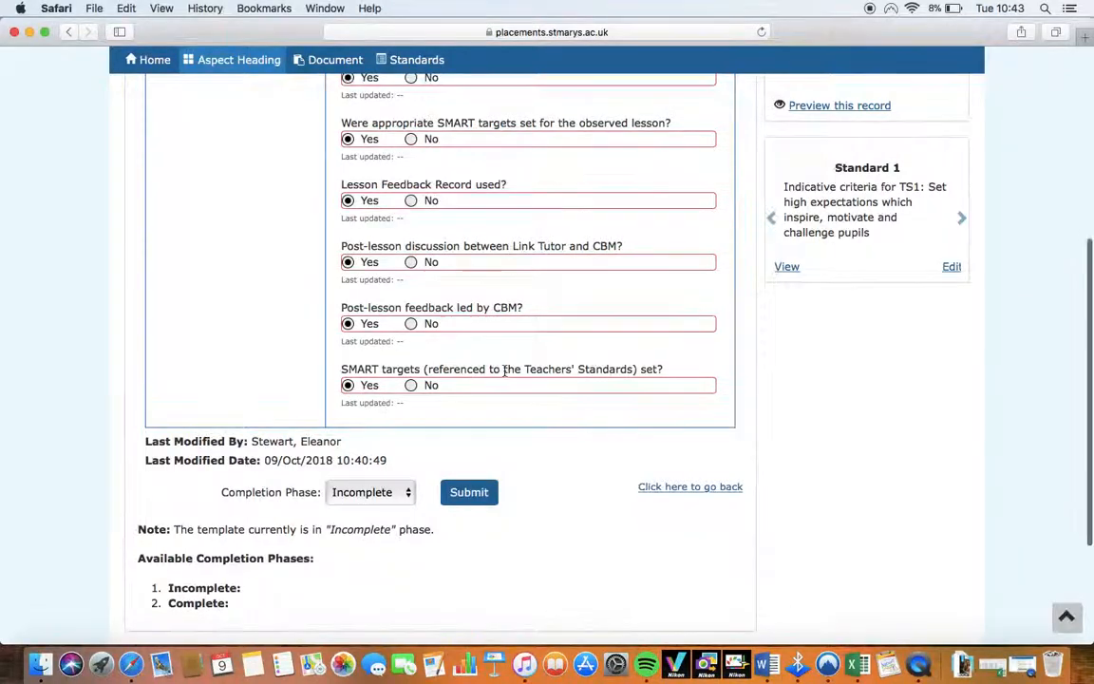
# In Supporting the Trainee's Progress, answer Yes for Weekly Training Meeting, weekly formal observation, informal feedback and student files up to date
pyautogui.scroll(3, 505, 371)
pyautogui.scroll(2, 504, 370)
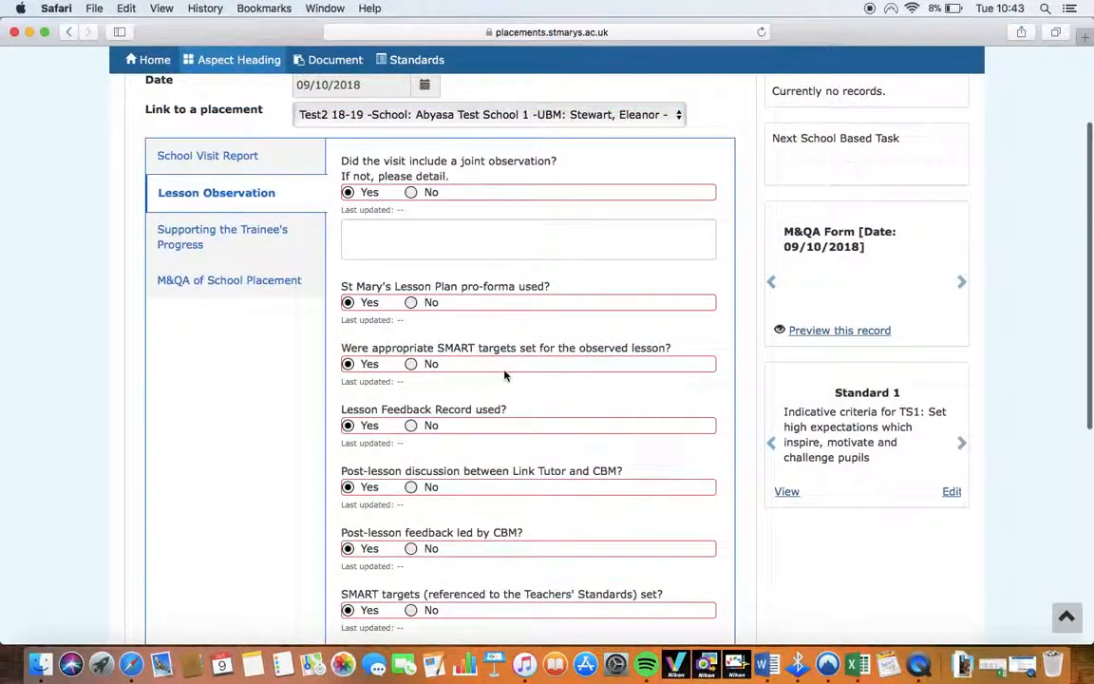
pyautogui.click(196, 242)
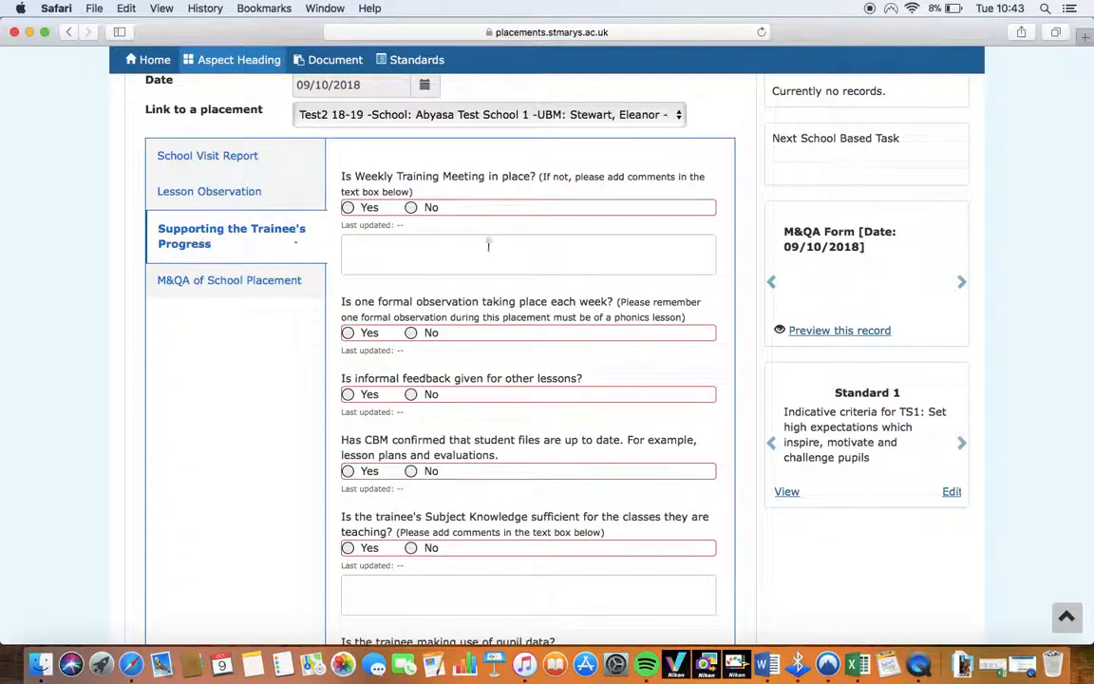
pyautogui.scroll(-2, 489, 246)
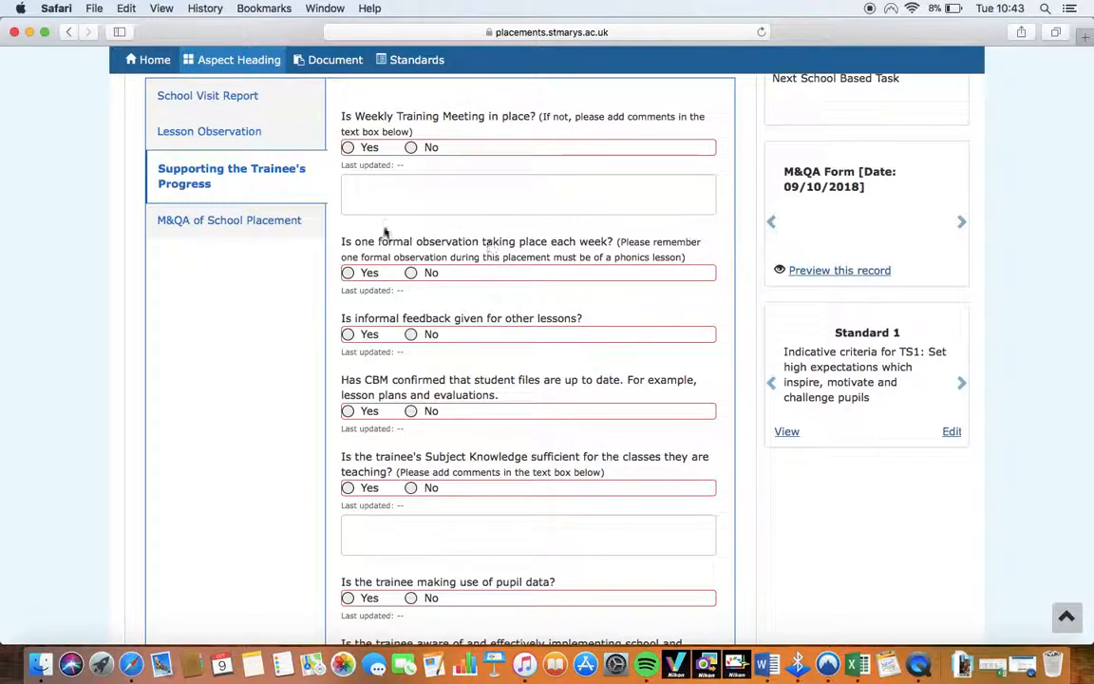
pyautogui.click(348, 148)
pyautogui.scroll(-2, 534, 295)
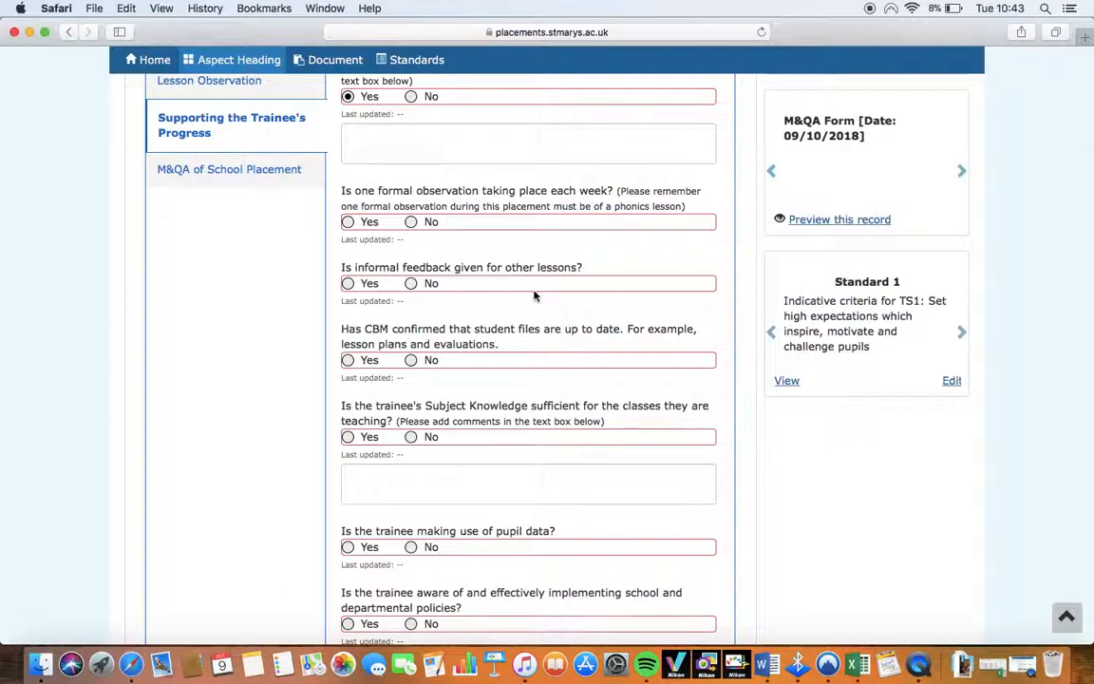
pyautogui.click(348, 223)
pyautogui.click(348, 286)
pyautogui.scroll(-1, 560, 339)
pyautogui.scroll(-1, 560, 340)
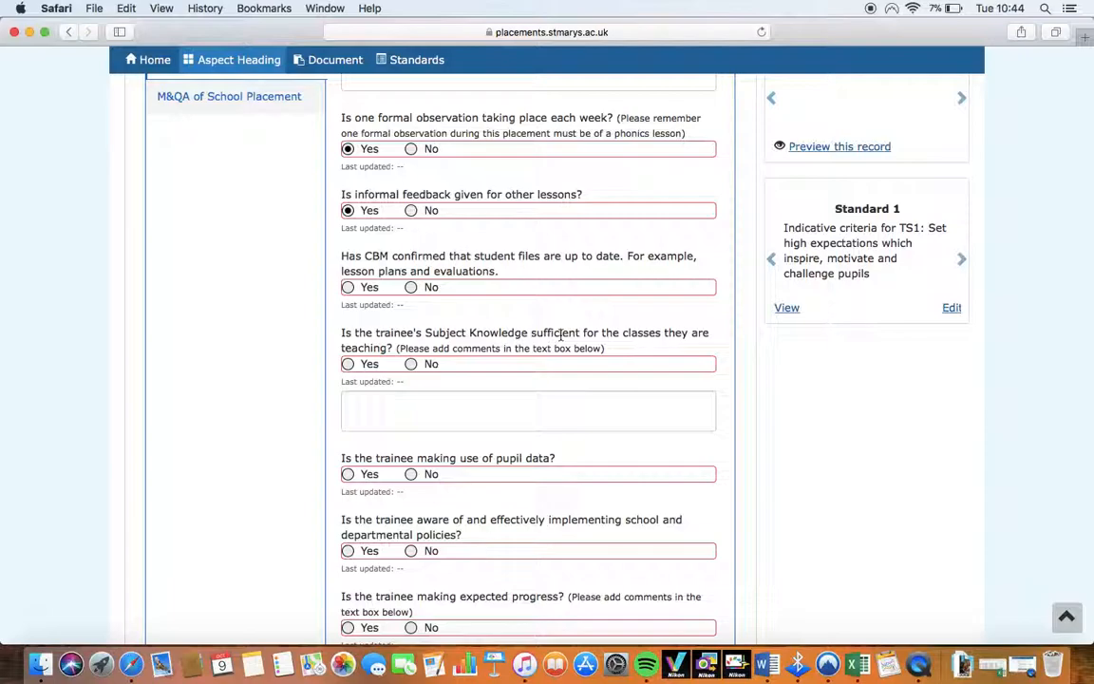
pyautogui.click(348, 287)
# Answer No for sufficient Subject Knowledge and add the comment "phonics knowledge could be improved, would benefit from time in reception observing"
pyautogui.scroll(-2, 534, 315)
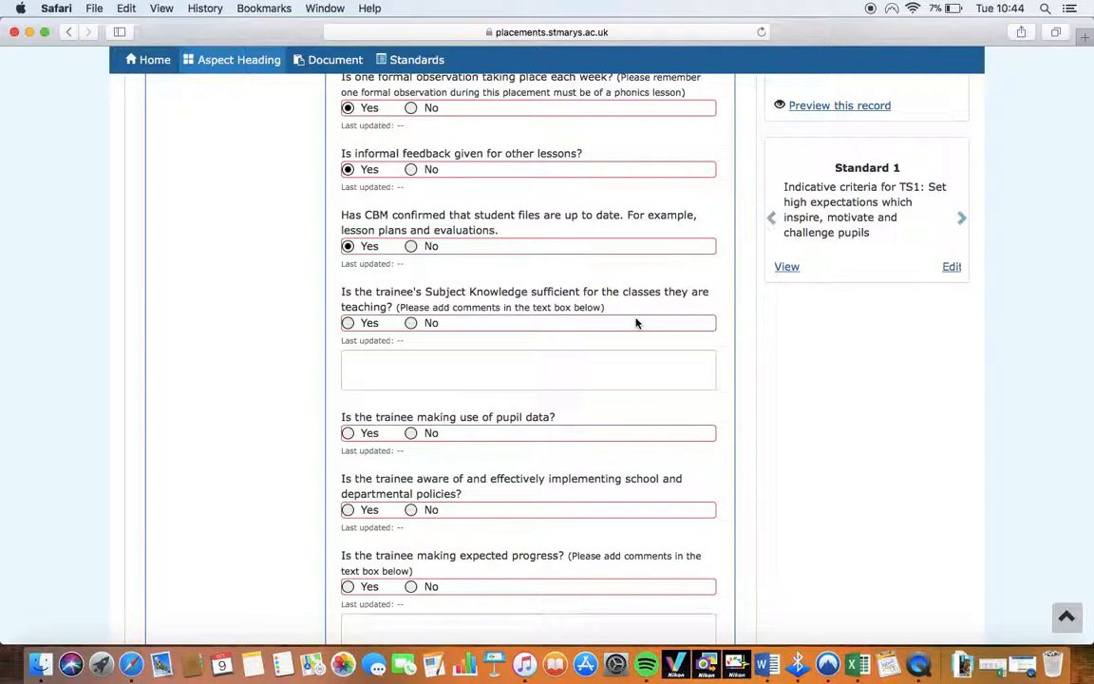
pyautogui.click(411, 324)
pyautogui.scroll(-2, 464, 349)
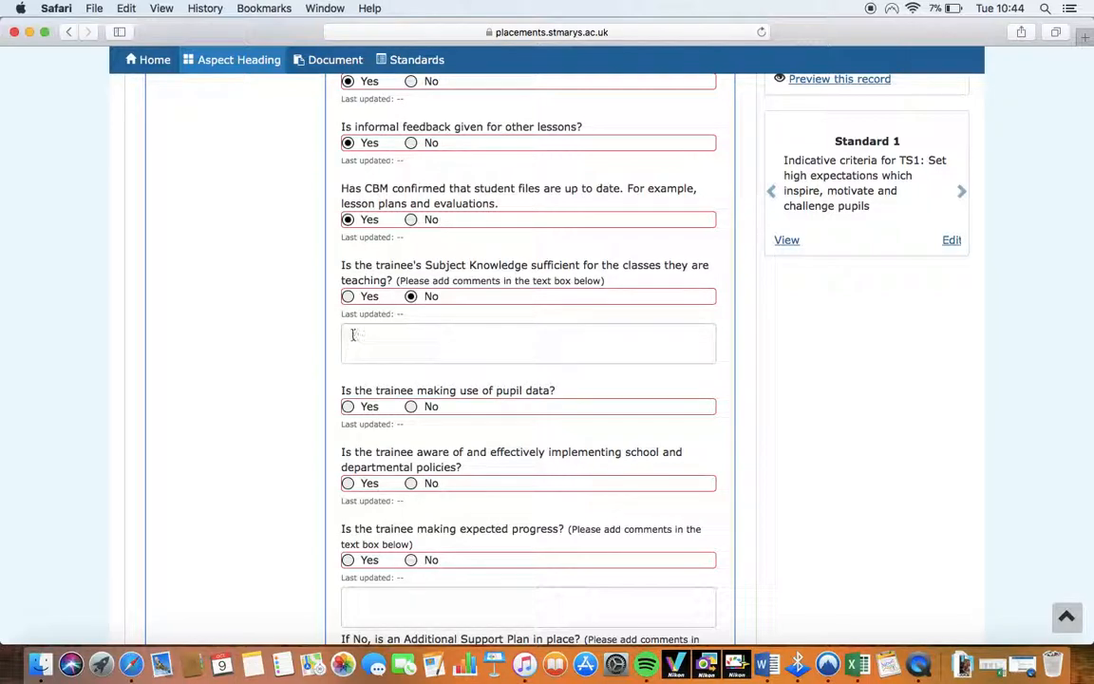
pyautogui.click(352, 335)
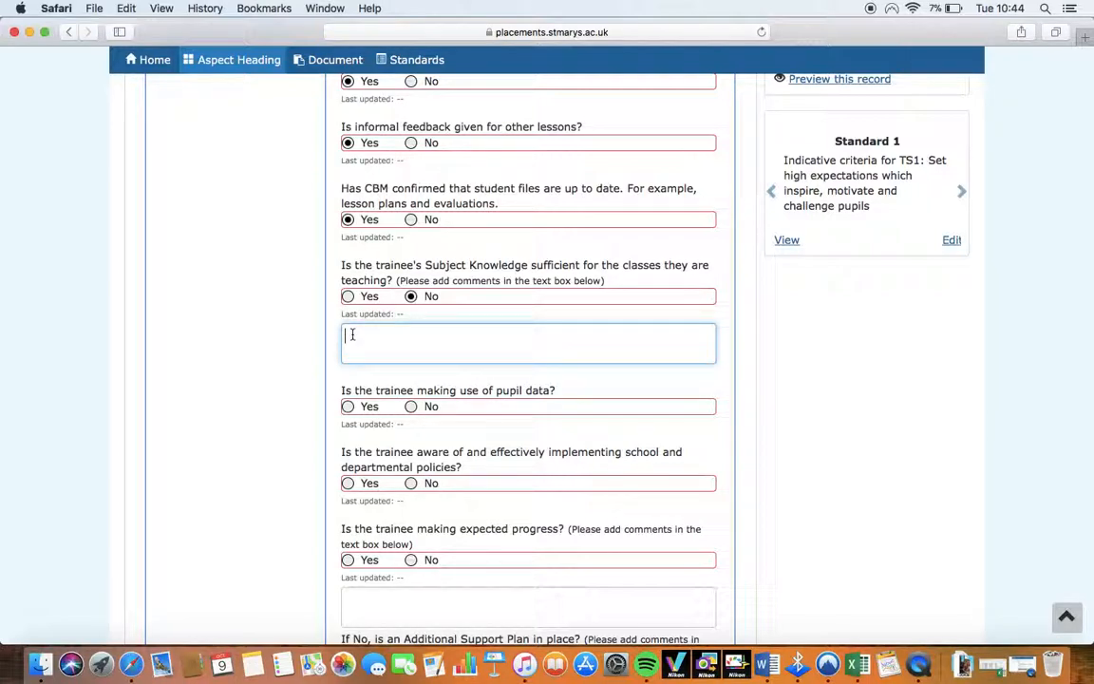
pyautogui.write('phonics knowledge co')
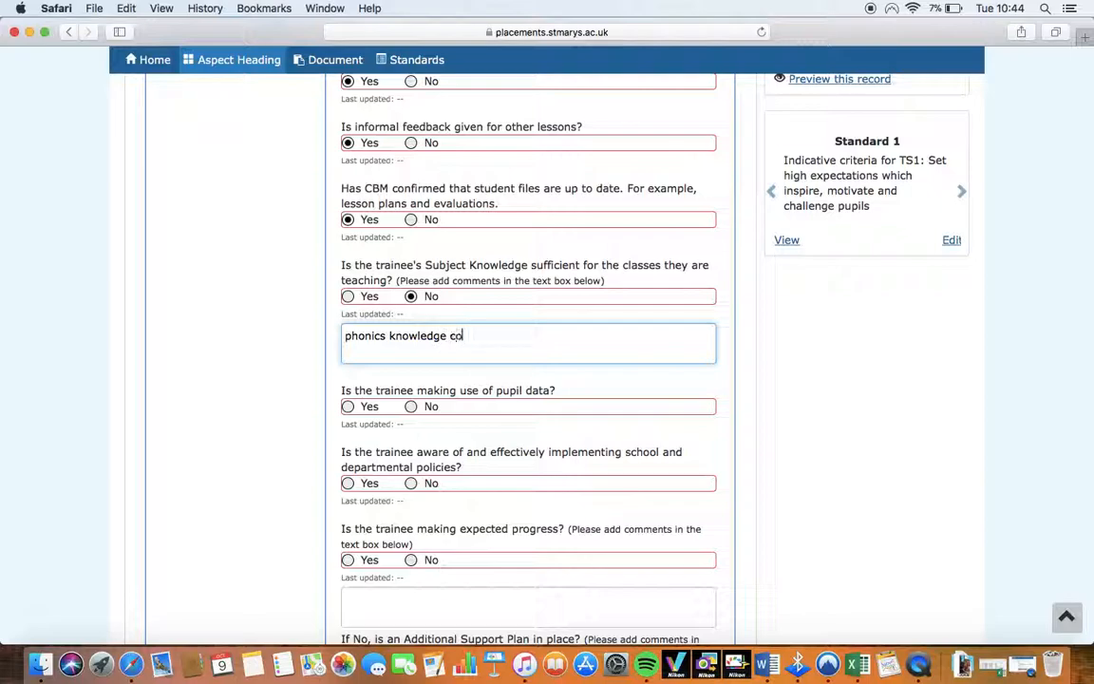
pyautogui.write('uld be improved')
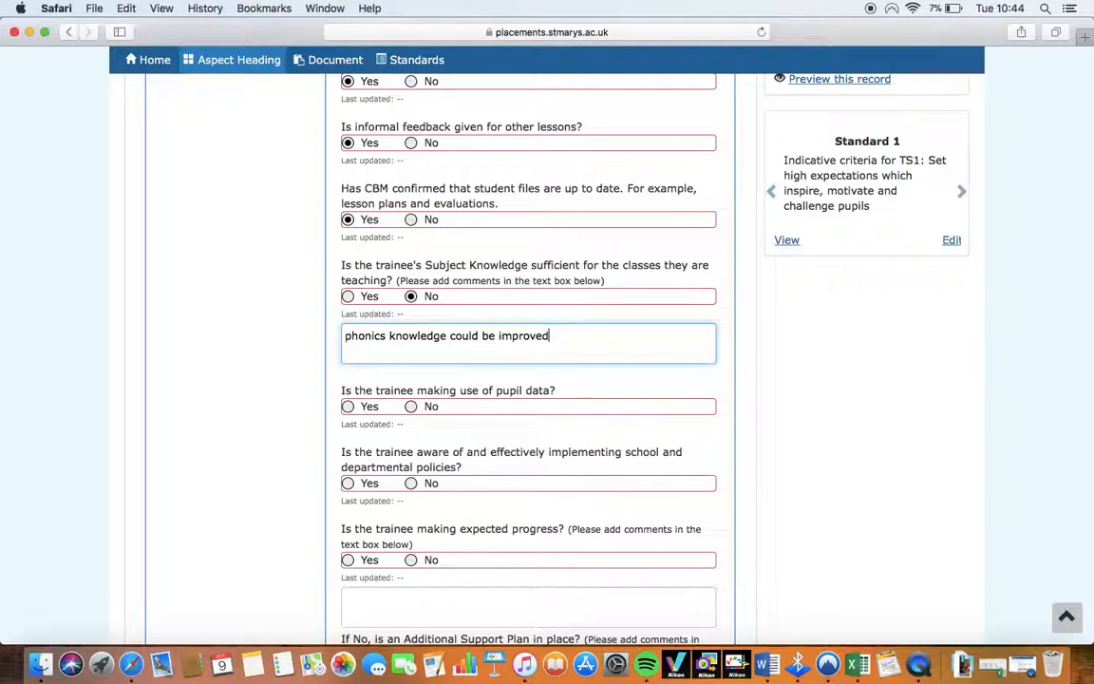
pyautogui.write(', would benefit fr')
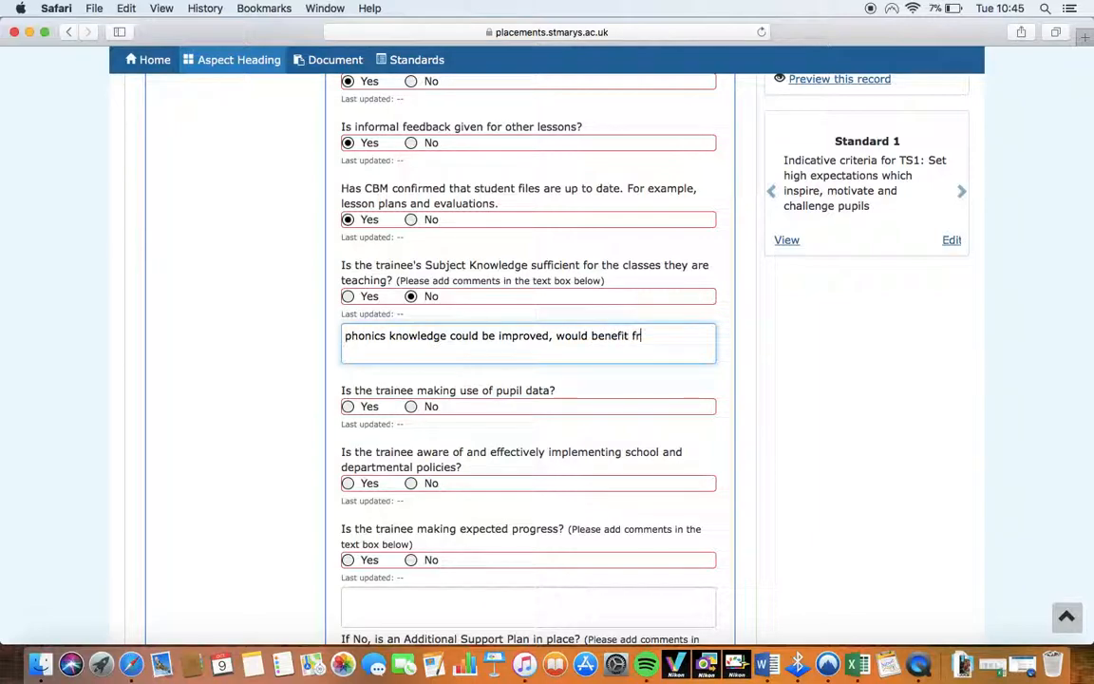
pyautogui.write('om time in reception ')
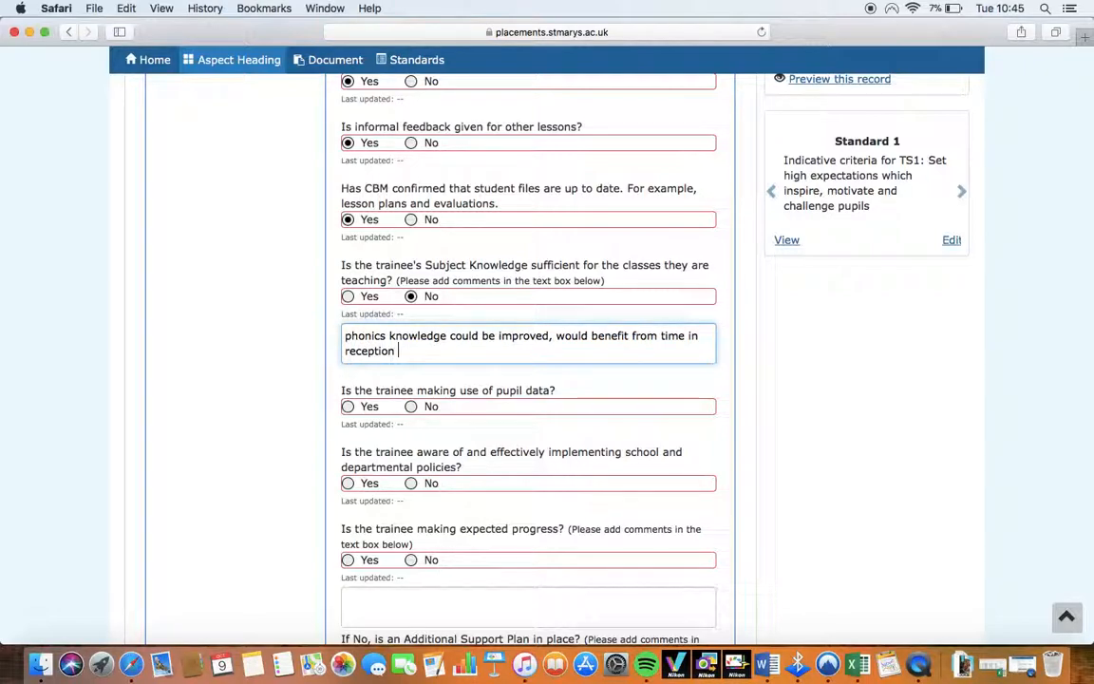
pyautogui.write('observing')
# Answer Yes for the trainee using pupil data, implementing school and departmental policies, and making expected progress
pyautogui.scroll(-2, 556, 386)
pyautogui.scroll(-1, 555, 385)
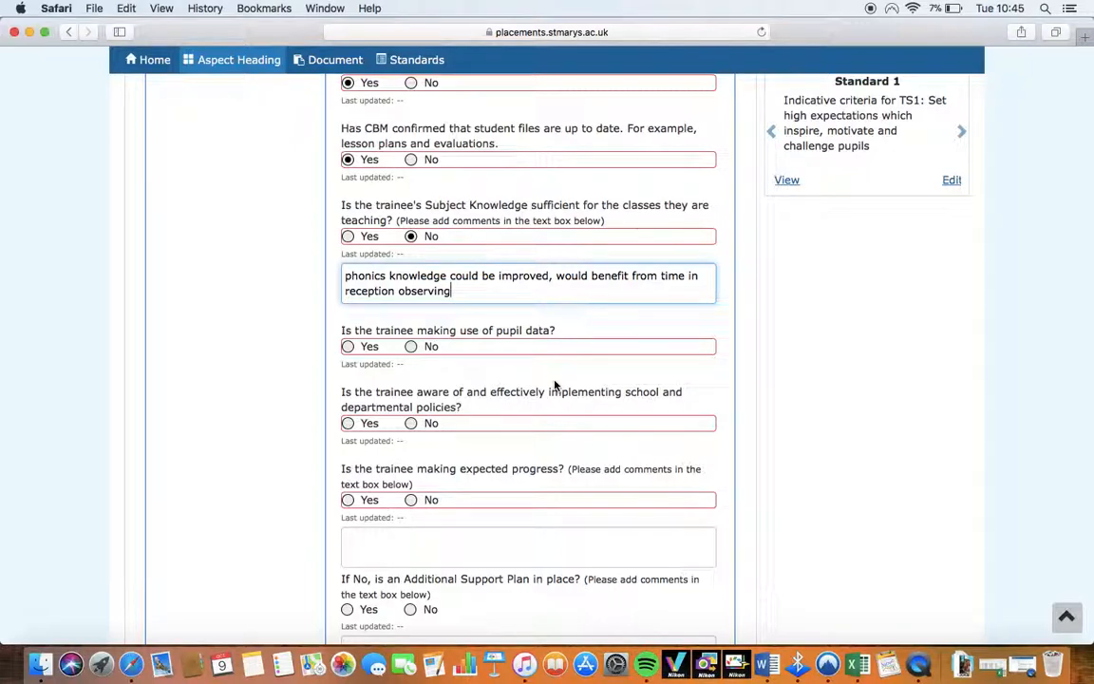
pyautogui.click(347, 348)
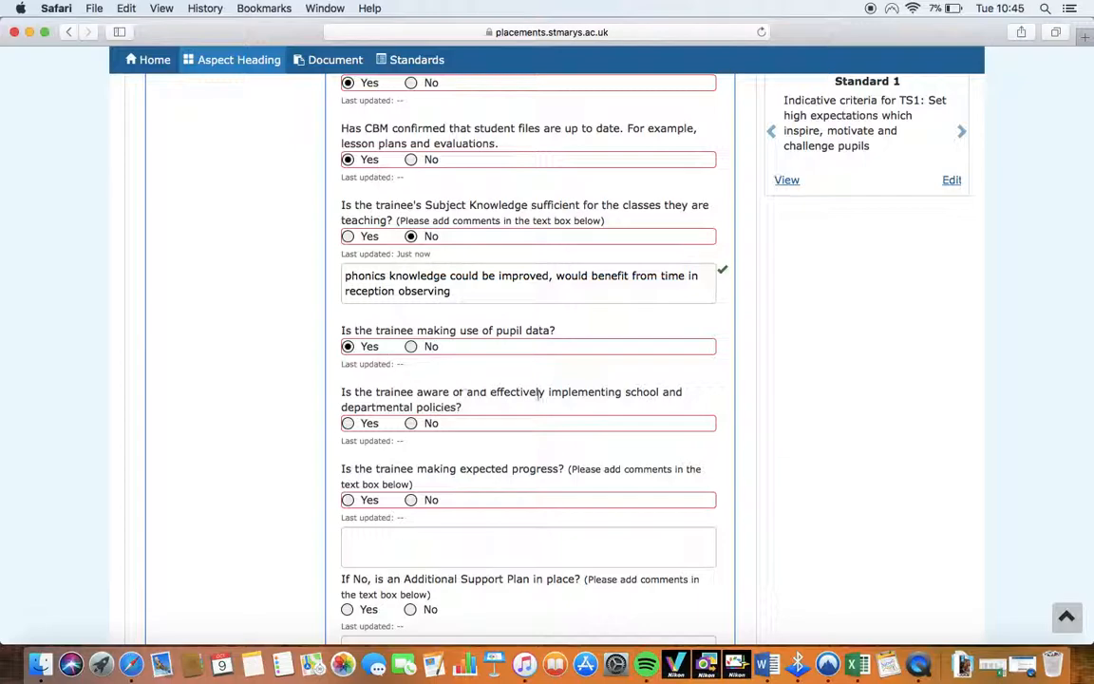
pyautogui.scroll(-2, 569, 400)
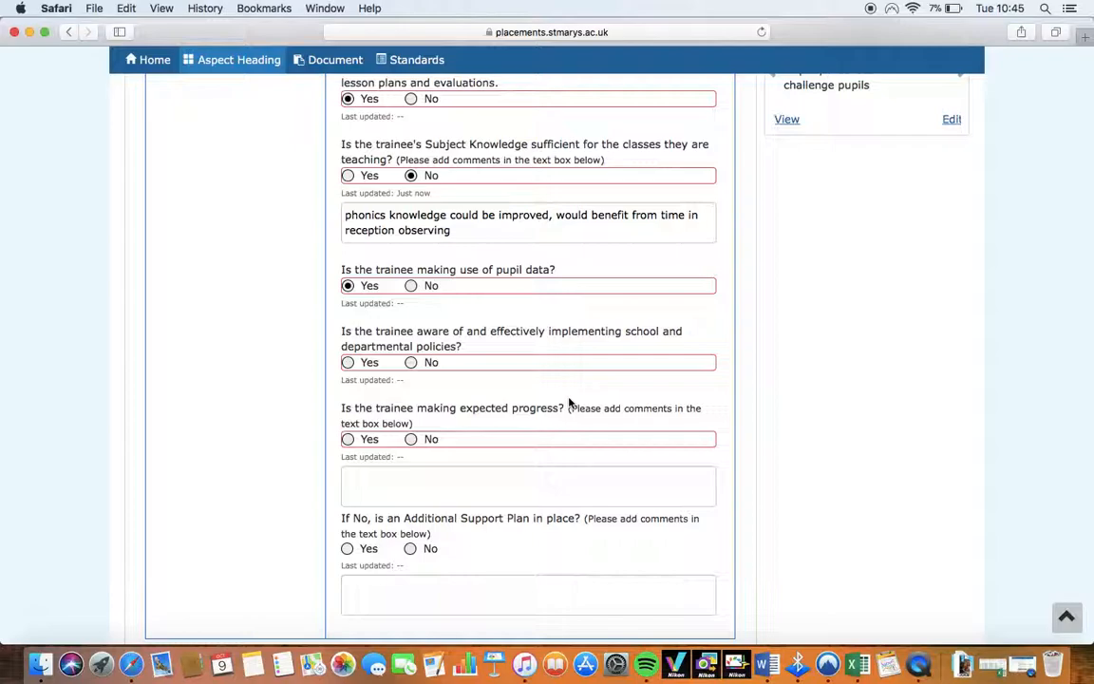
pyautogui.click(347, 362)
pyautogui.scroll(-2, 565, 385)
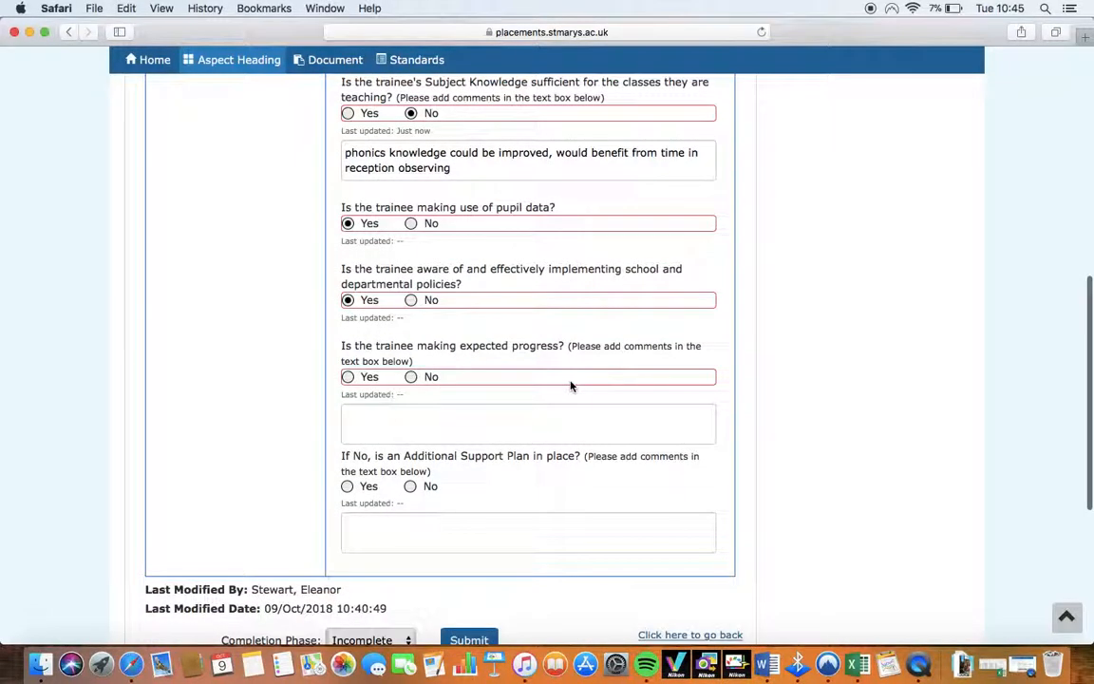
pyautogui.scroll(-1, 571, 386)
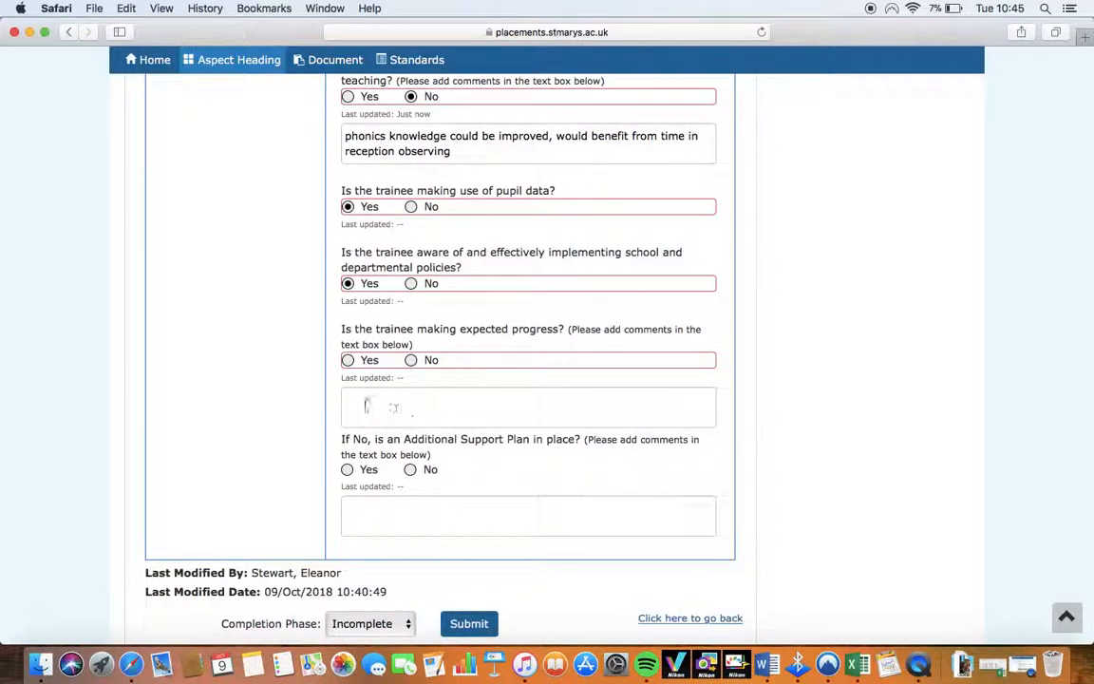
pyautogui.click(347, 362)
pyautogui.scroll(-2, 545, 399)
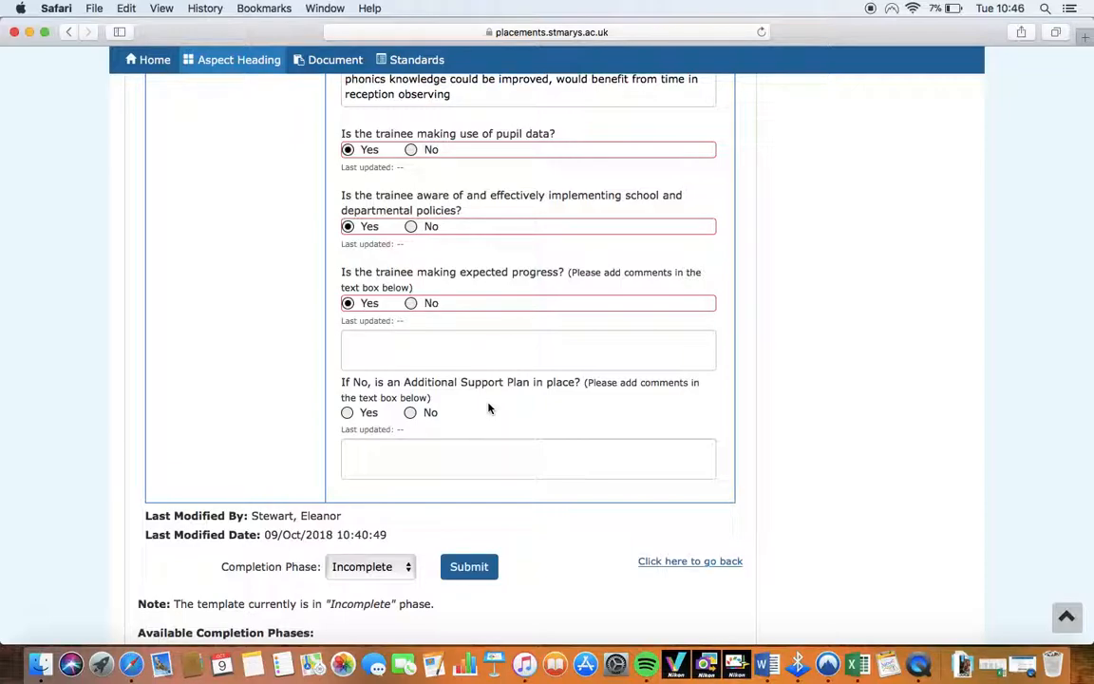
# In the M&QA of School Placement section, answer No for comments raised after discussion with the trainee and with the CBM
pyautogui.scroll(5, 489, 408)
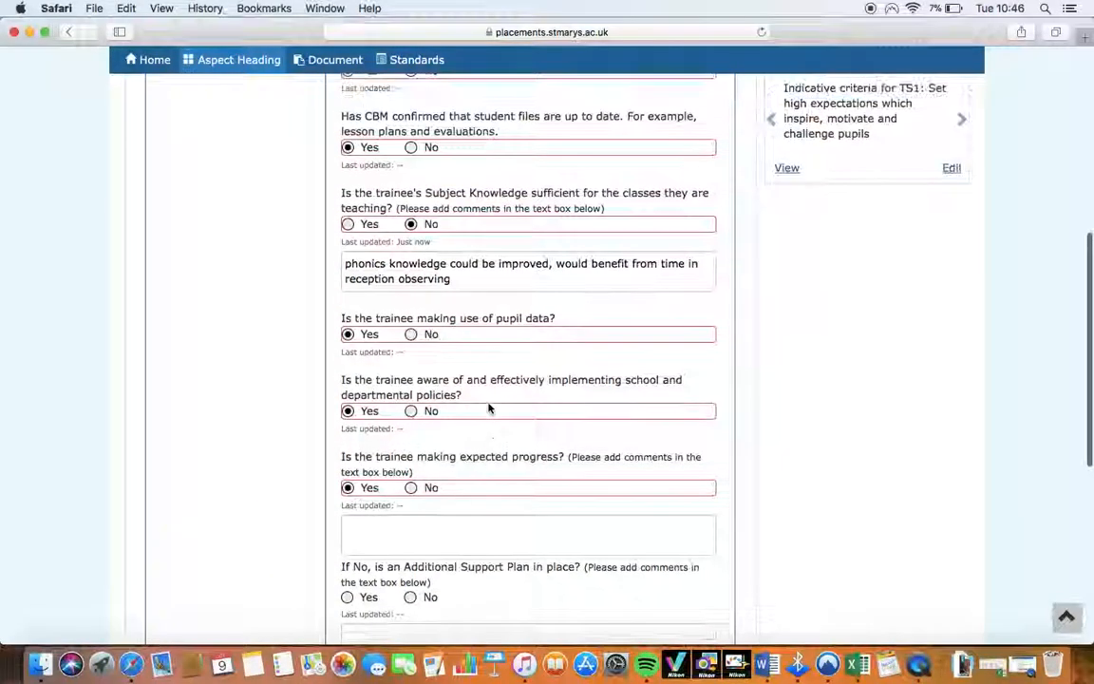
pyautogui.scroll(5, 489, 408)
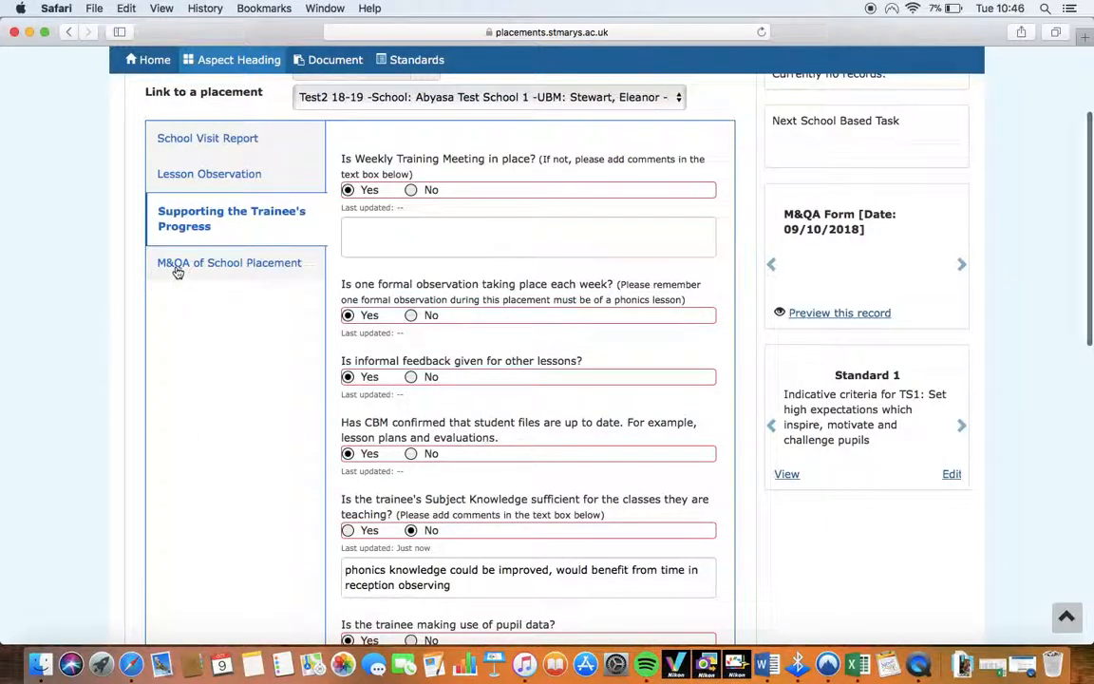
pyautogui.click(176, 270)
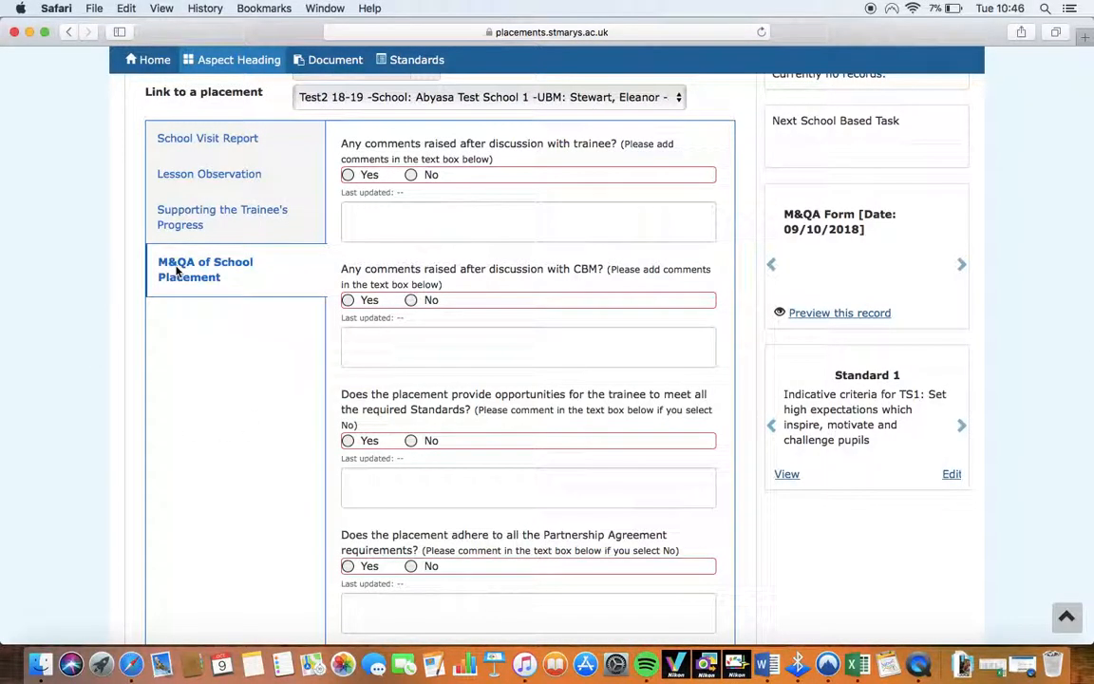
pyautogui.scroll(-1, 556, 325)
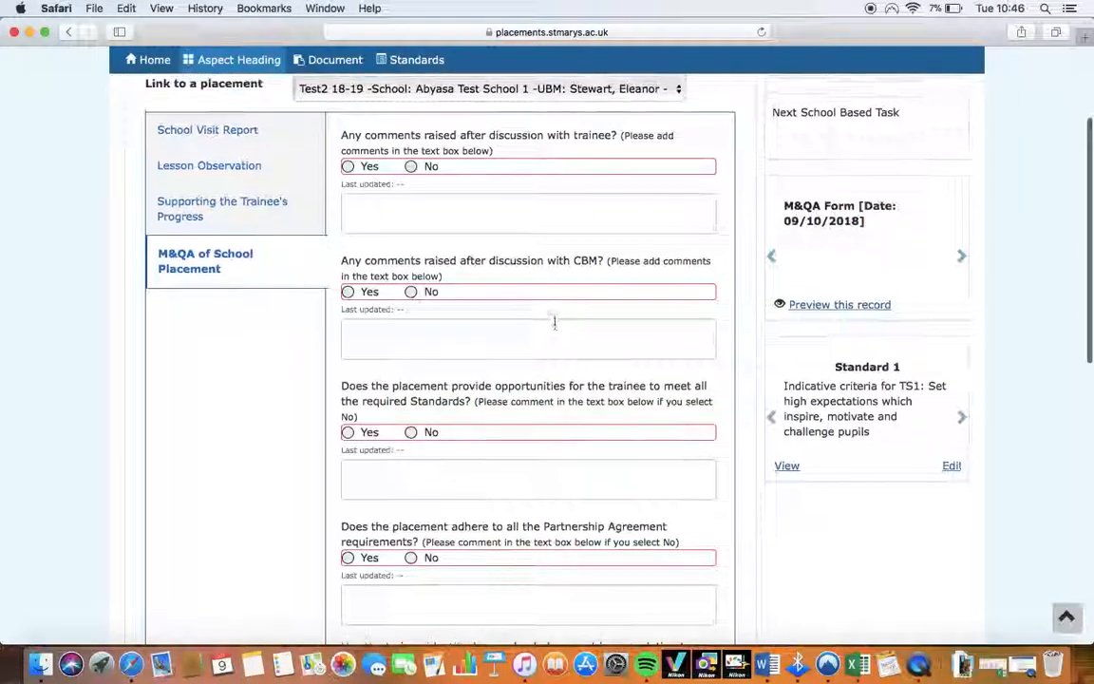
pyautogui.scroll(3, 555, 324)
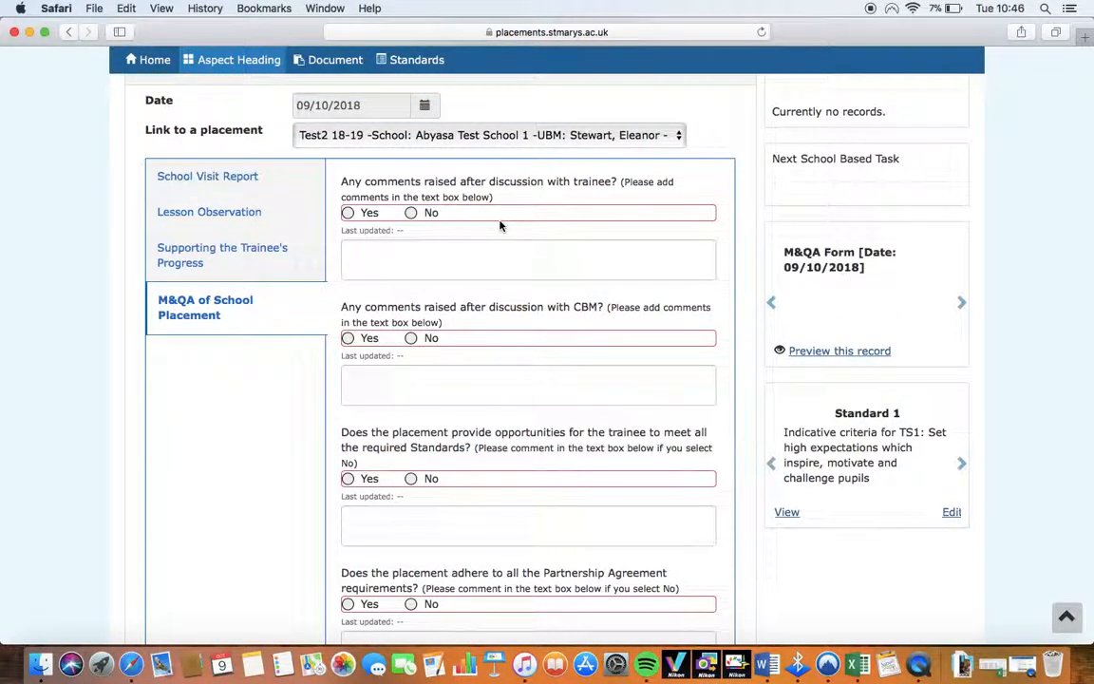
pyautogui.click(349, 214)
pyautogui.scroll(-3, 549, 254)
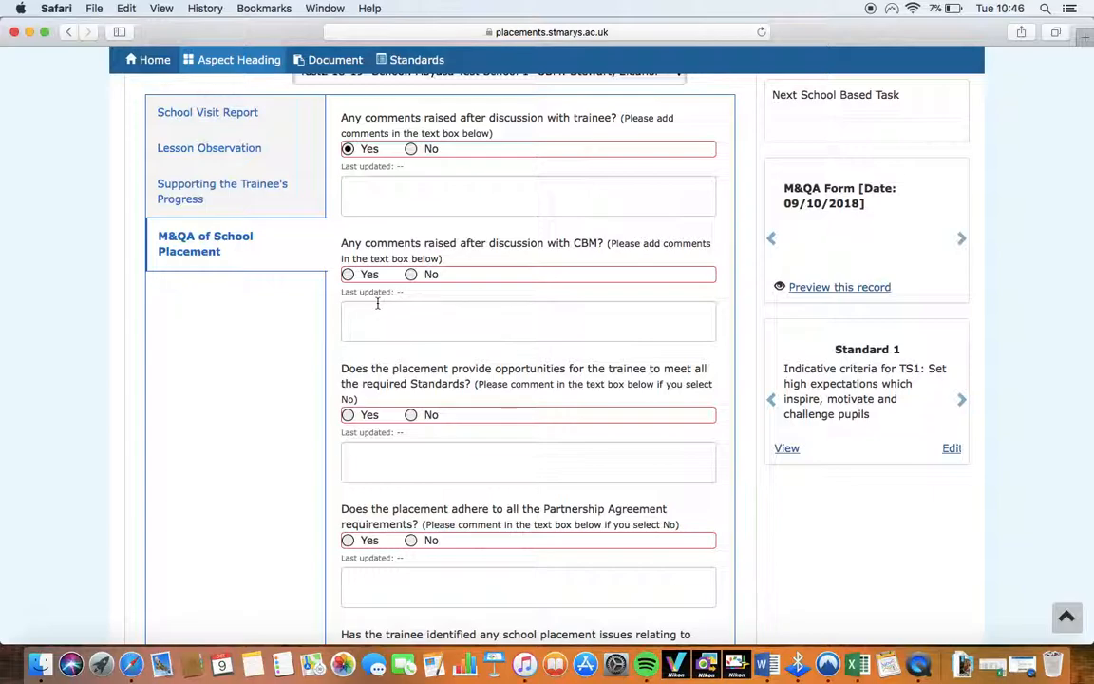
pyautogui.click(410, 148)
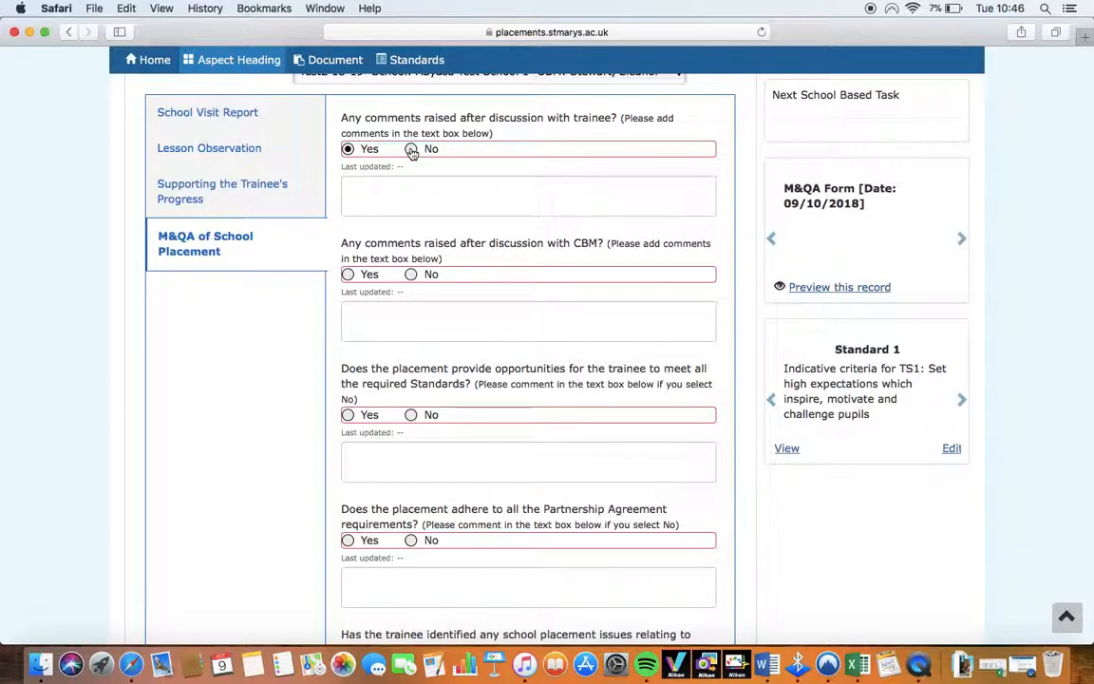
pyautogui.click(411, 275)
# Answer Yes for opportunities to meet the Standards, Partnership Agreement adherence and supporting the trainee's well-being, and No for equal opportunities or diversity issues
pyautogui.scroll(-5, 466, 319)
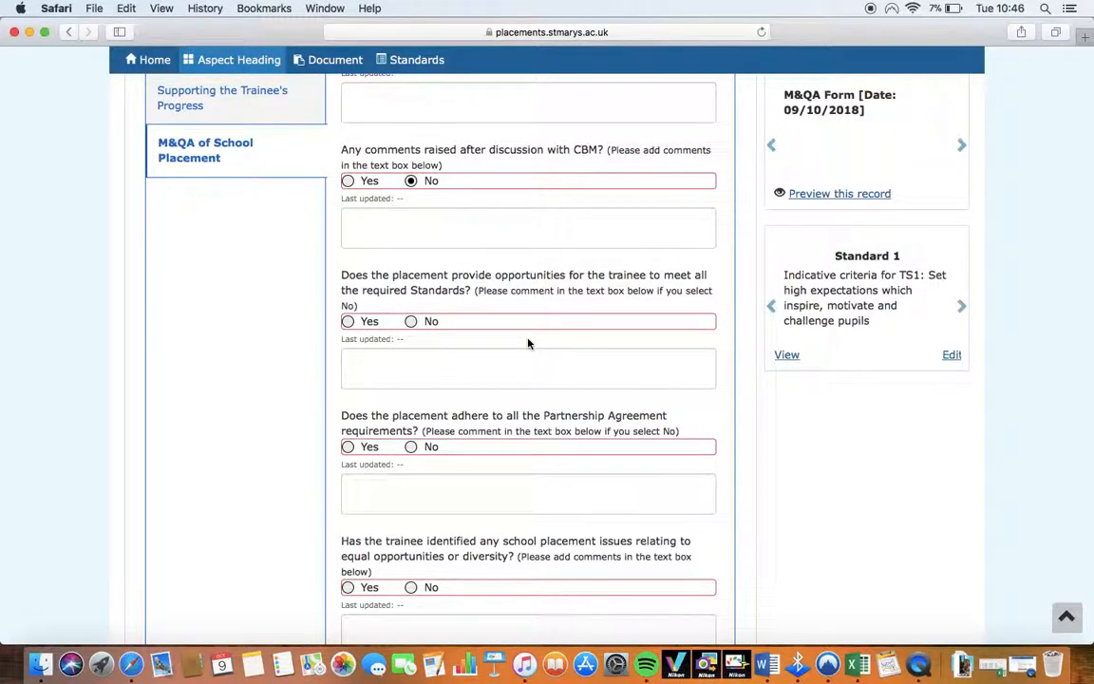
pyautogui.click(348, 321)
pyautogui.scroll(-2, 549, 373)
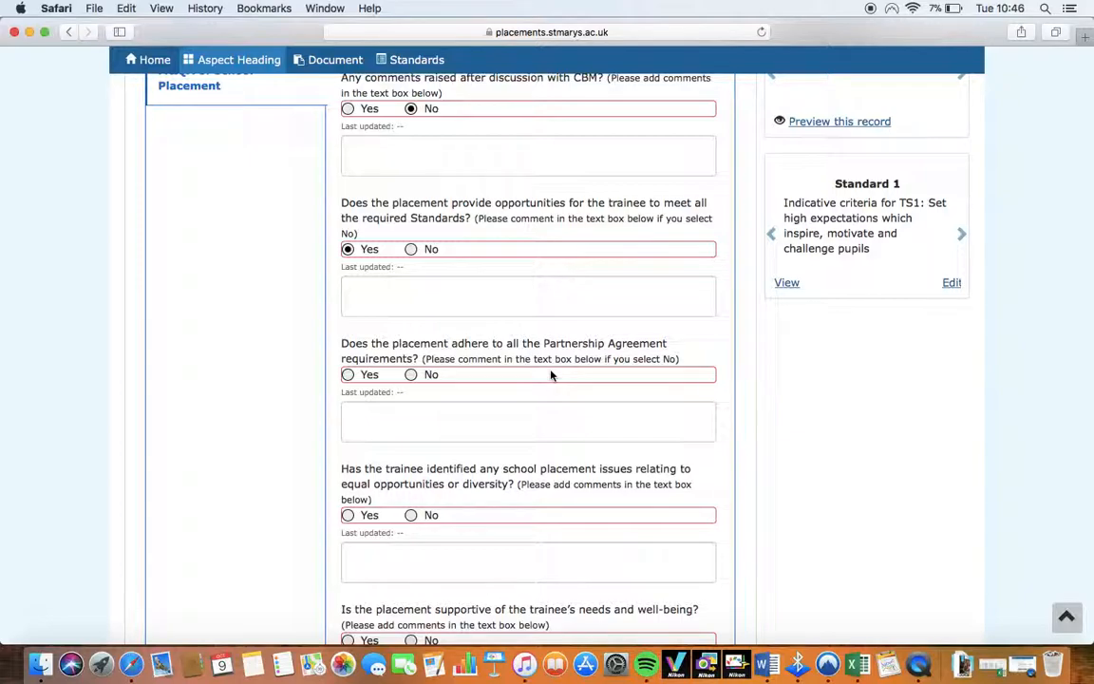
pyautogui.click(349, 375)
pyautogui.scroll(-3, 530, 411)
pyautogui.scroll(-2, 530, 413)
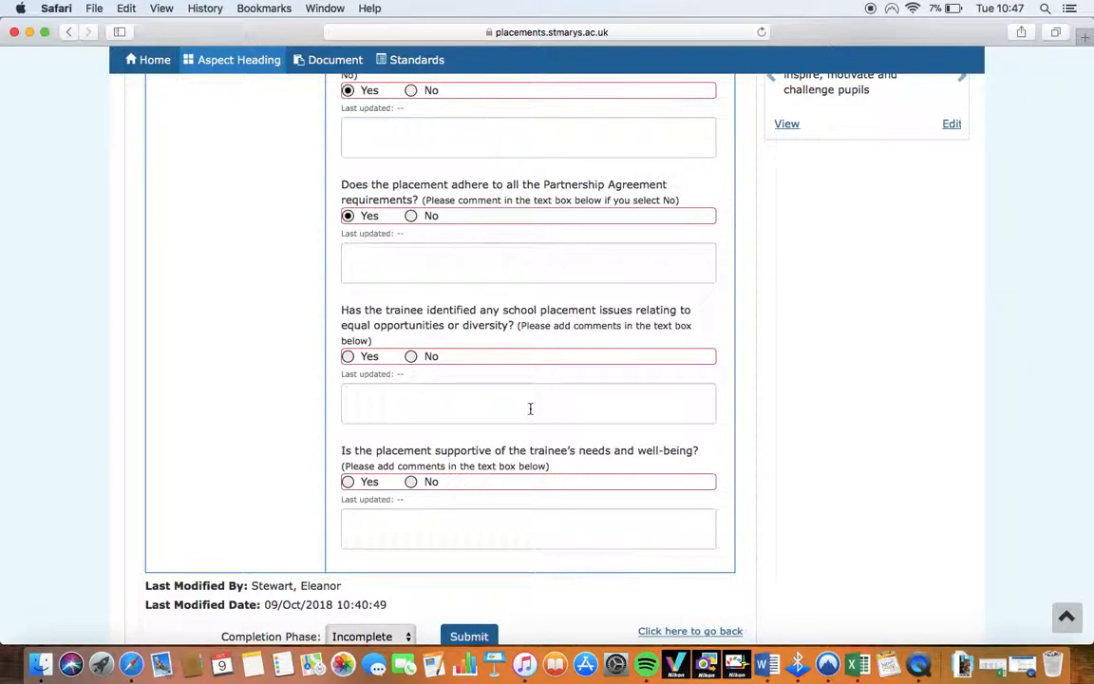
pyautogui.click(410, 358)
pyautogui.scroll(-3, 530, 400)
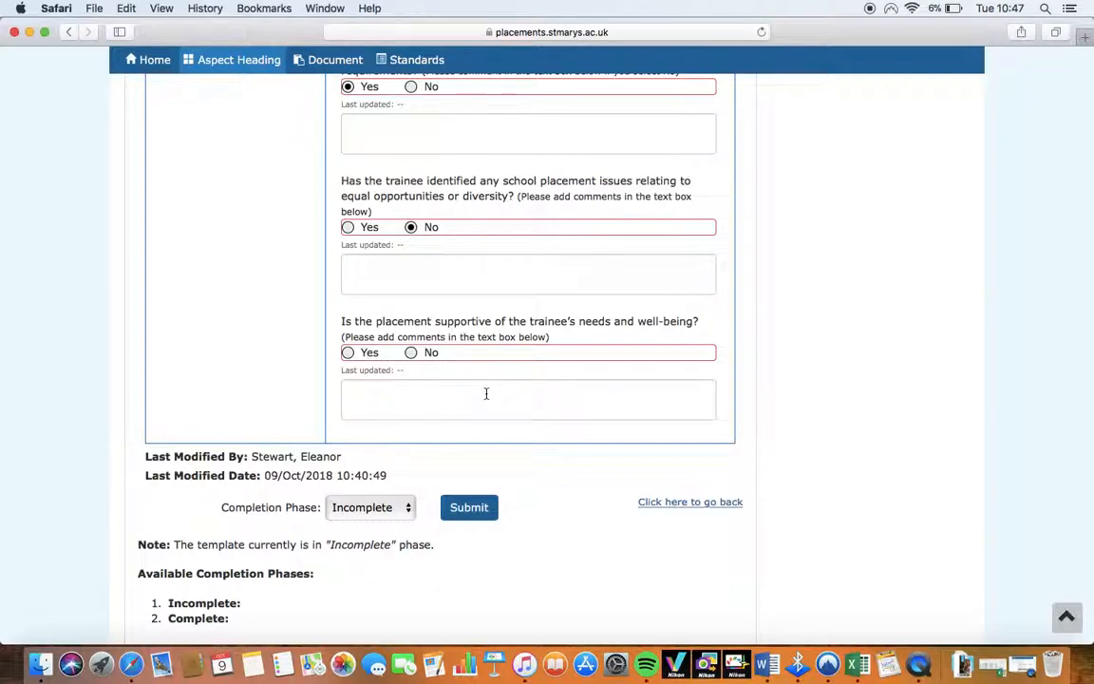
pyautogui.click(348, 353)
# Submit the M&QA Form with its completion phase left at Incomplete, and confirm the submission
pyautogui.scroll(4, 519, 428)
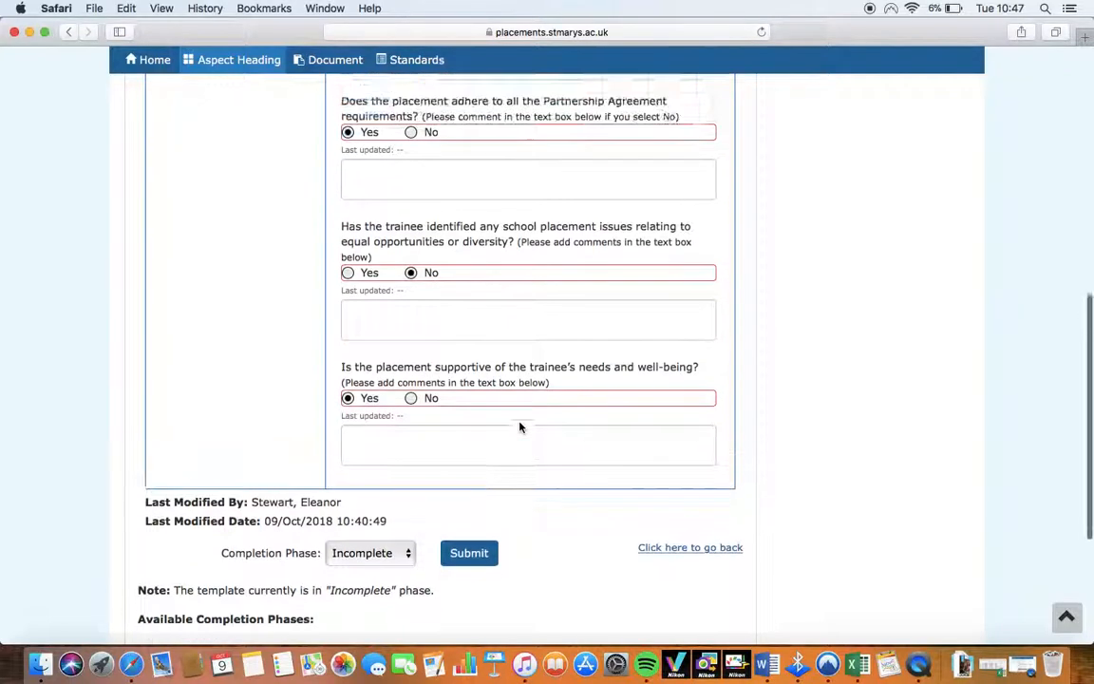
pyautogui.scroll(3, 519, 427)
pyautogui.scroll(-6, 519, 424)
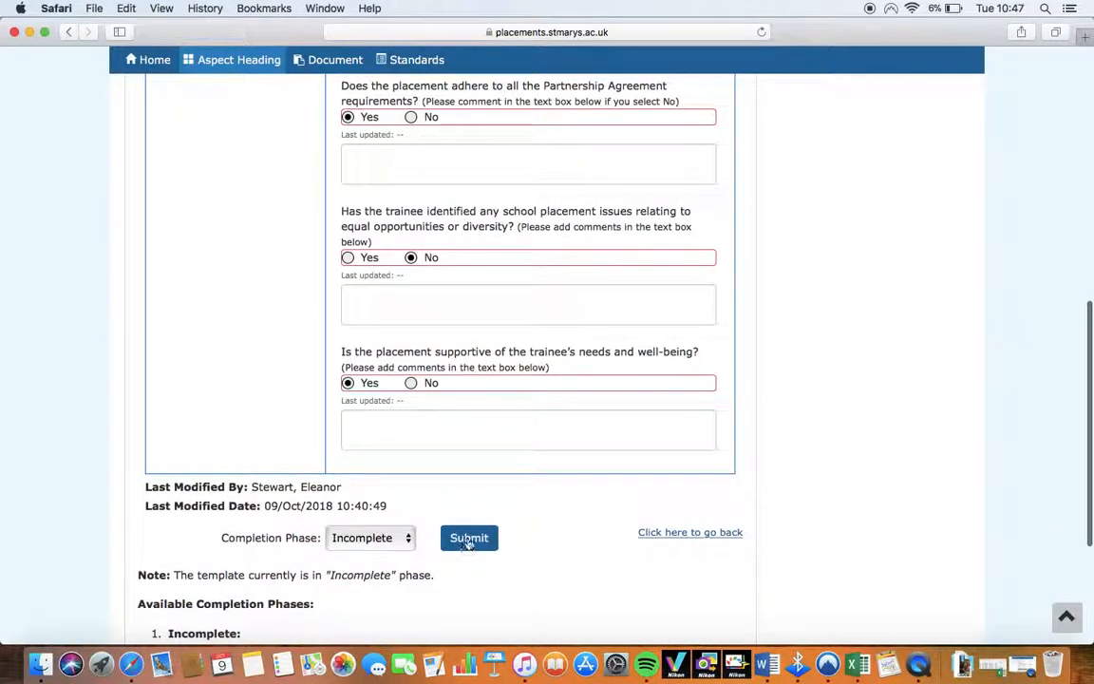
pyautogui.click(469, 539)
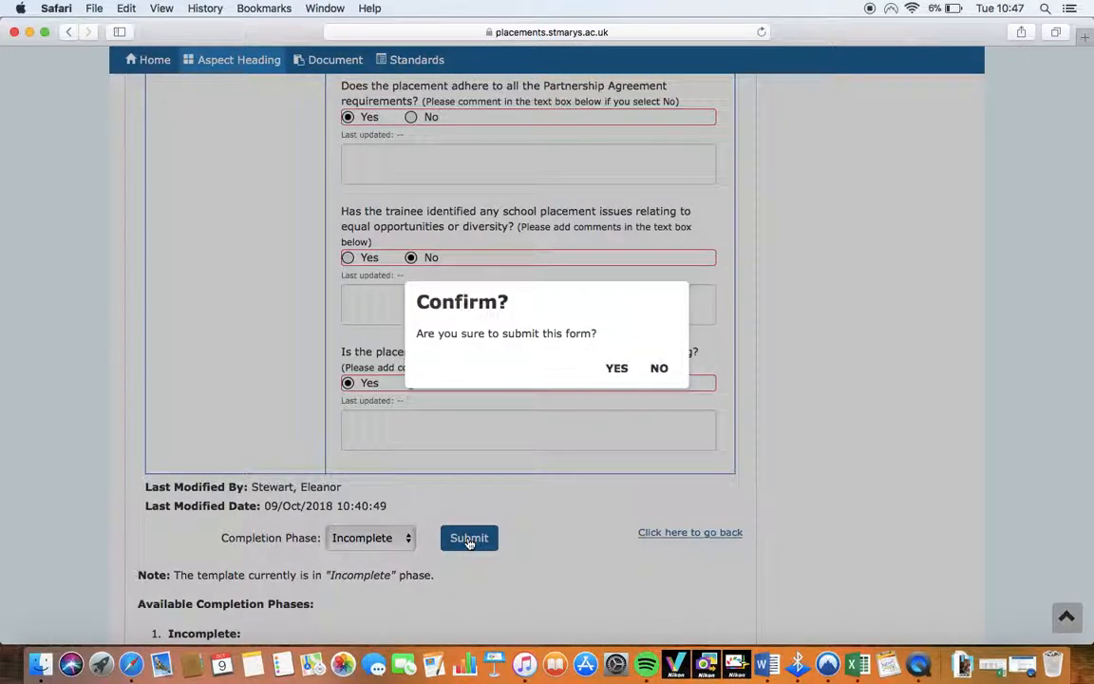
pyautogui.click(616, 371)
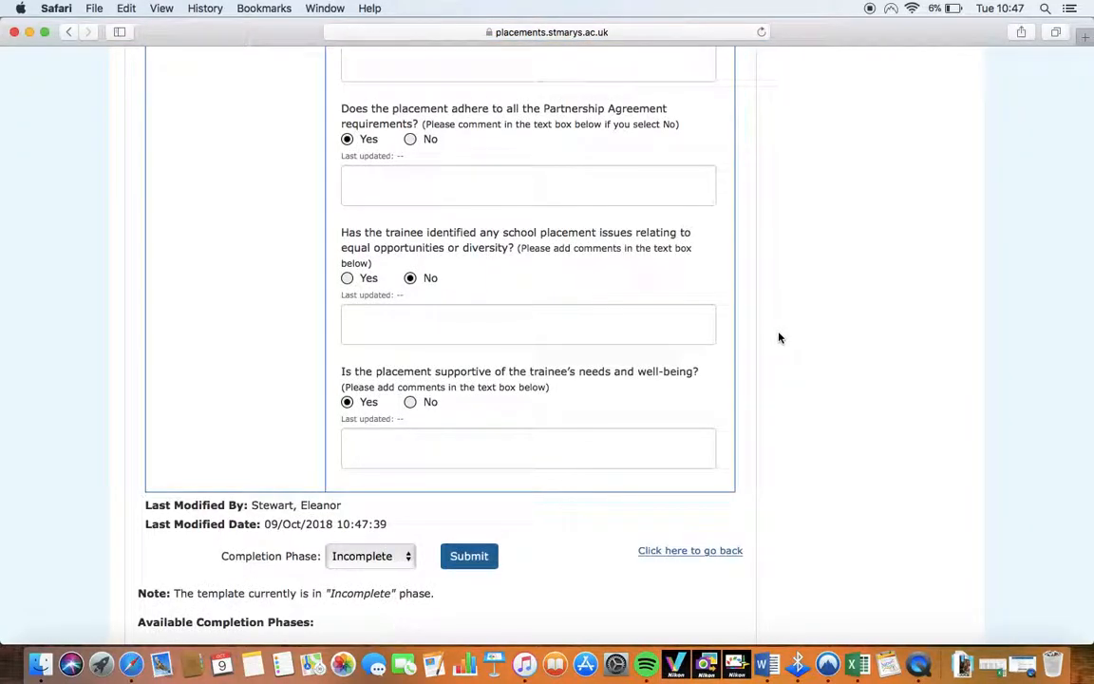
# Leave the M&QA Form for the home page, accepting that unsaved changes are dropped
pyautogui.scroll(10, 779, 337)
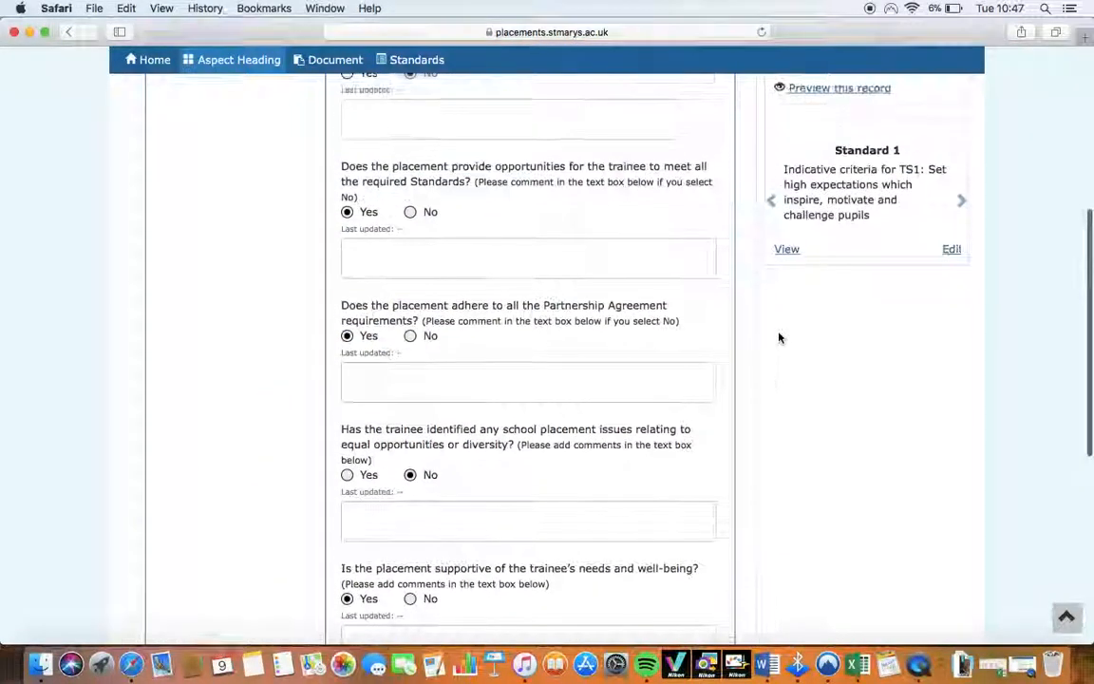
pyautogui.scroll(3, 778, 337)
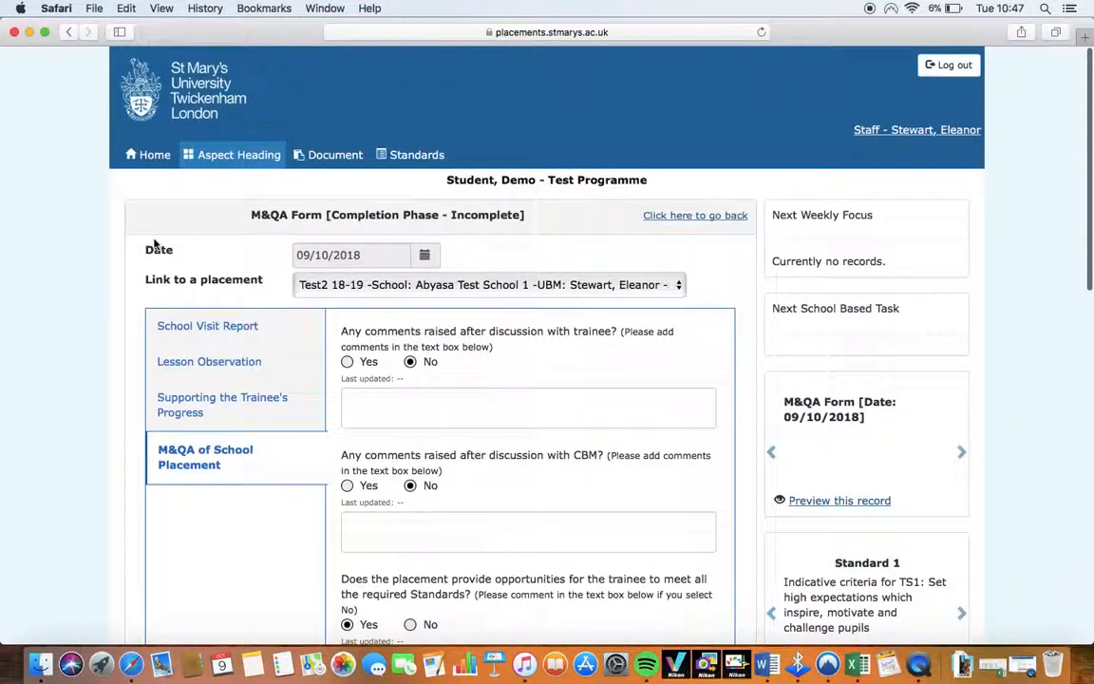
pyautogui.click(138, 153)
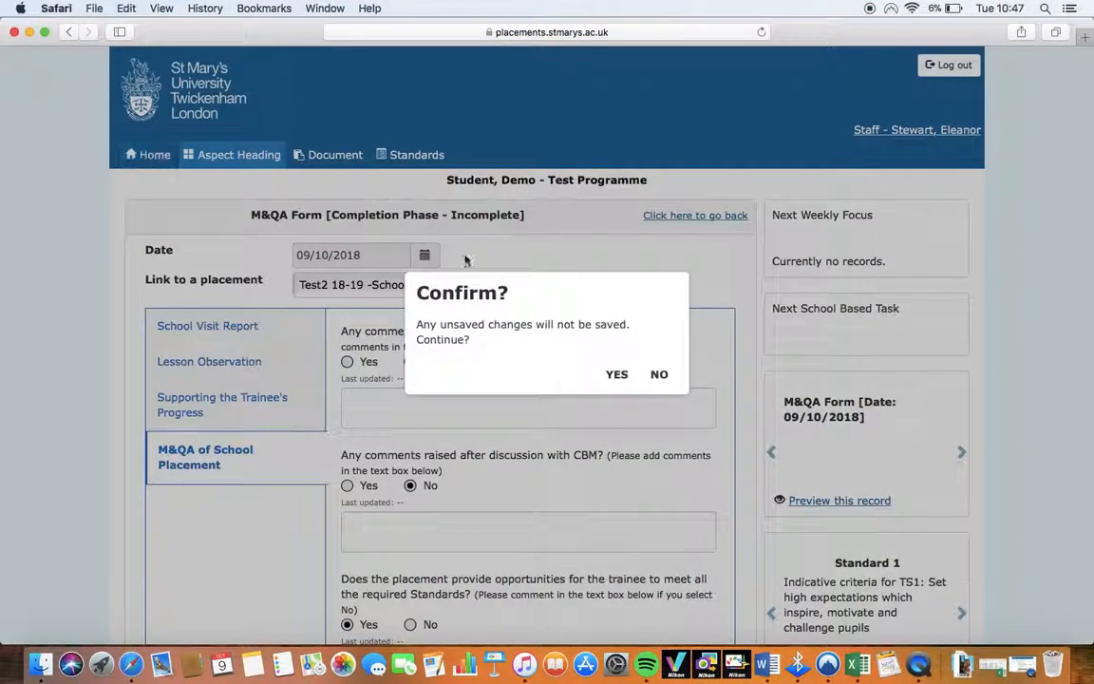
pyautogui.click(616, 374)
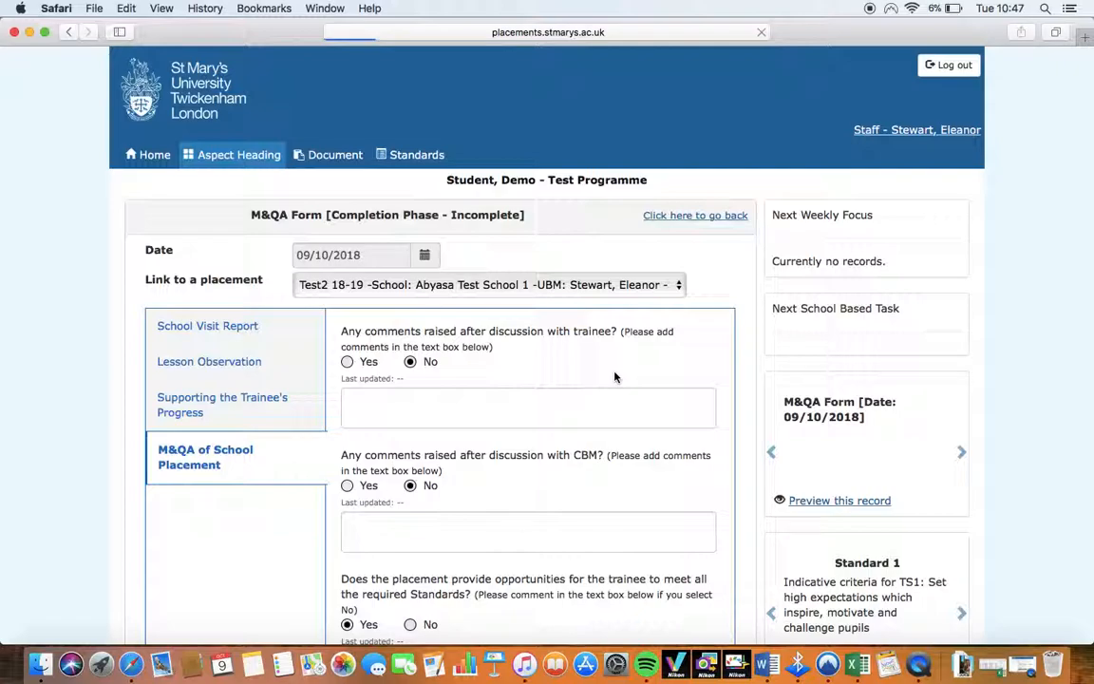